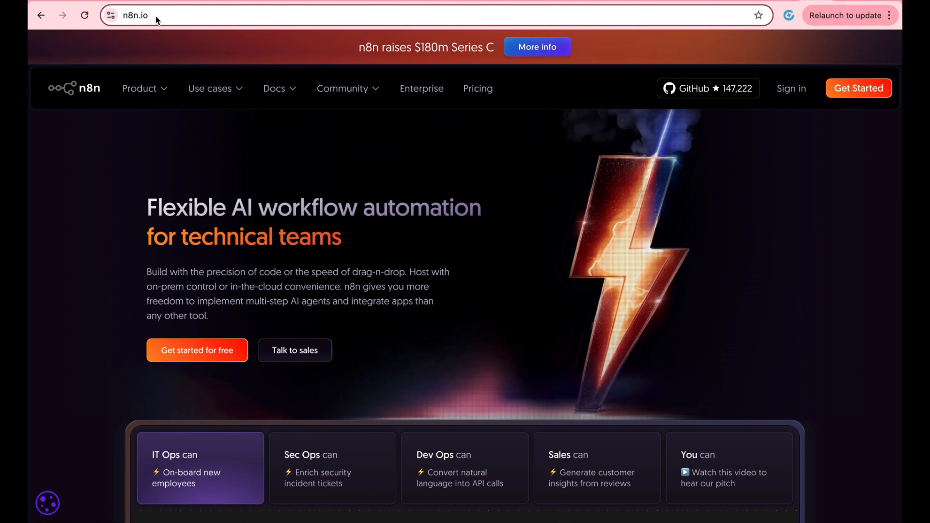
Step: Sign up for the free 14-day n8n trial, enter the workspace and start a workflow from scratch
{"action": "left_click", "coordinate": [175, 350]}
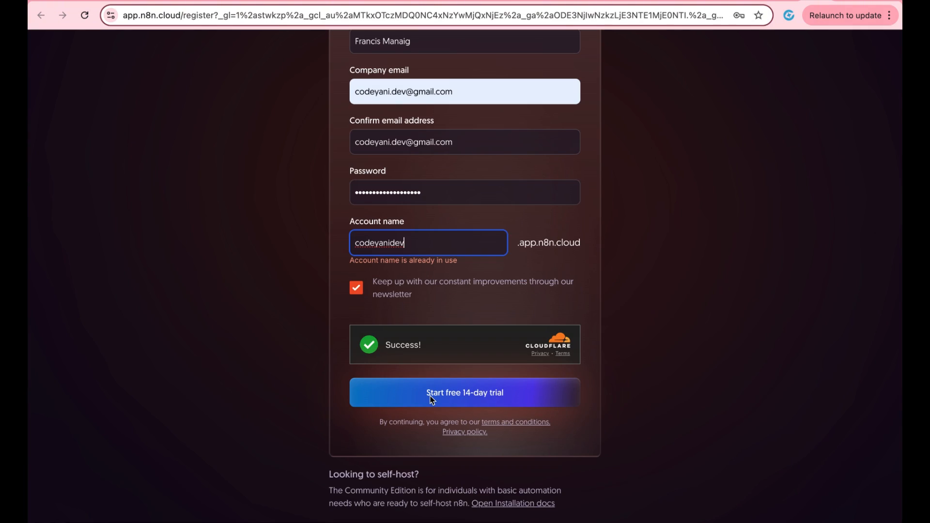
{"action": "left_click", "coordinate": [431, 397]}
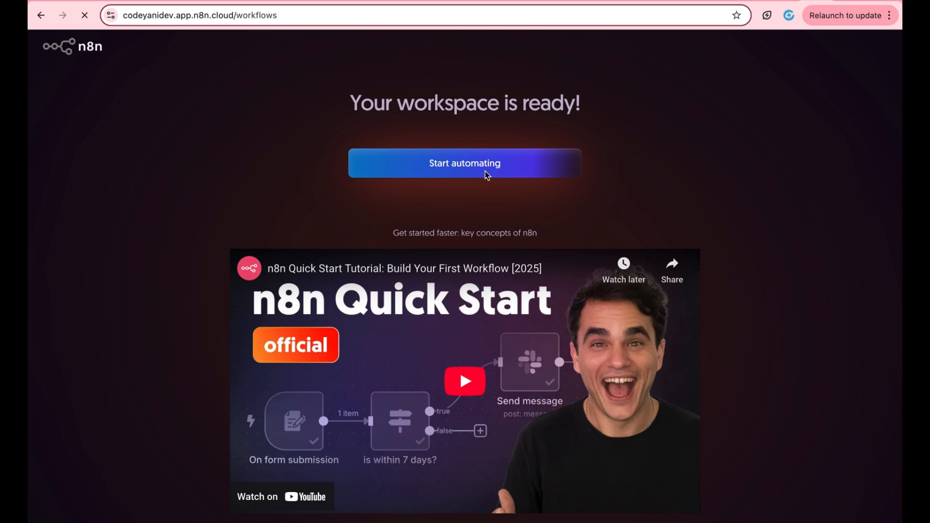
{"action": "left_click", "coordinate": [486, 167]}
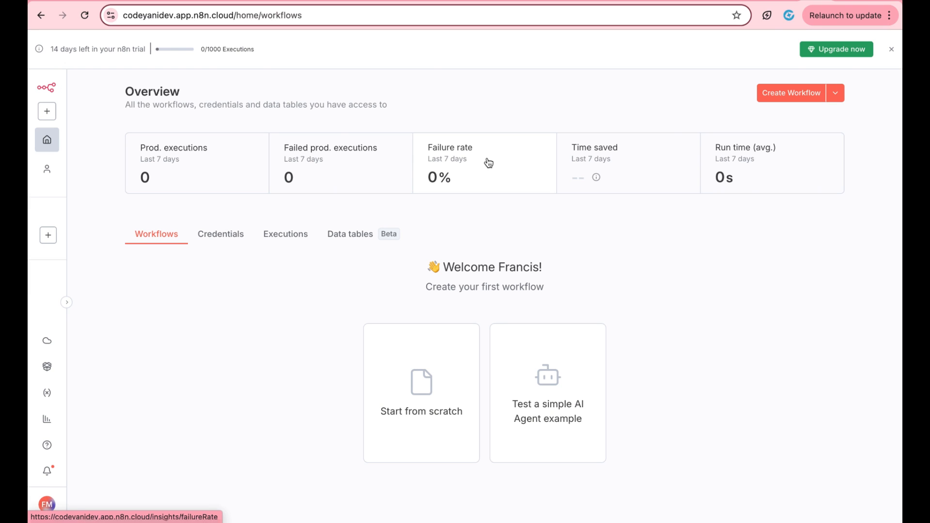
{"action": "left_click", "coordinate": [425, 334]}
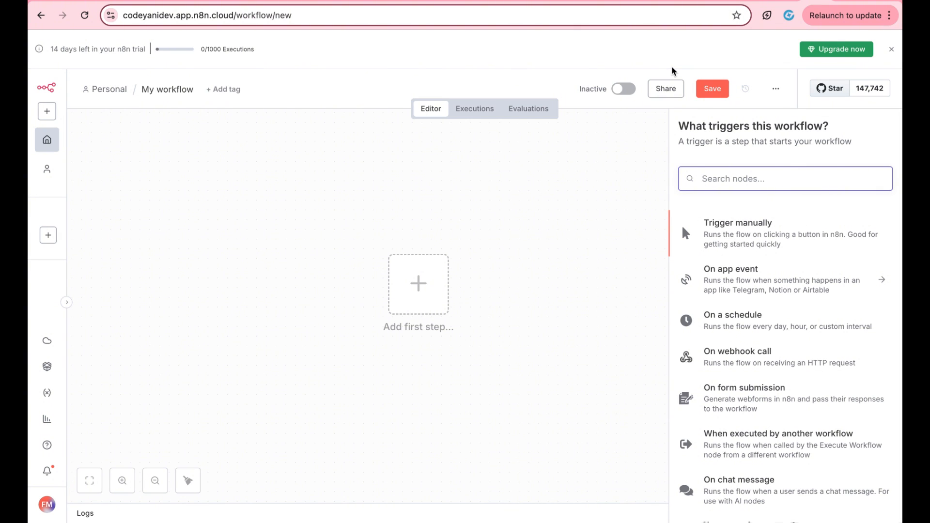
Step: Search the nodes for gmail, google sheet, webhook and code, then open the Code node's options
{"action": "type", "text": "gmail"}
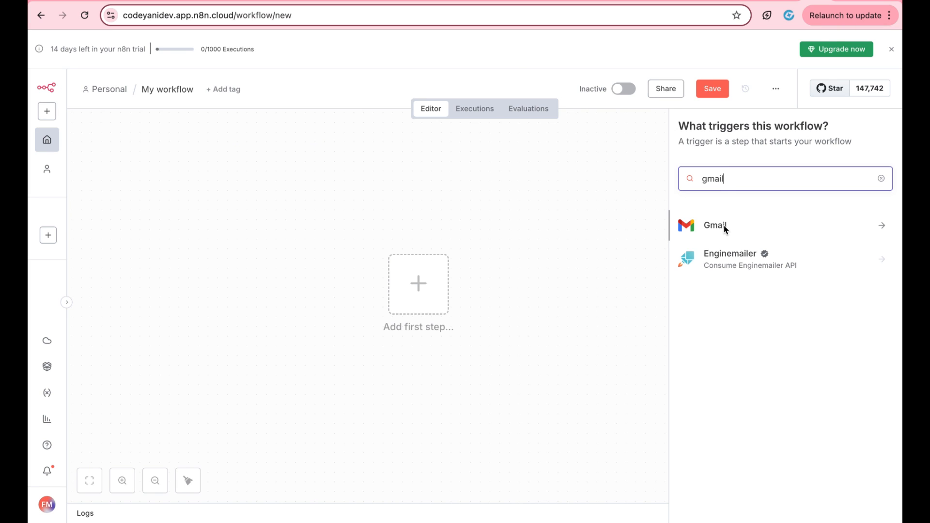
{"action": "left_click_drag", "start_coordinate": [729, 177], "coordinate": [655, 179]}
{"action": "type", "text": "google sheet"}
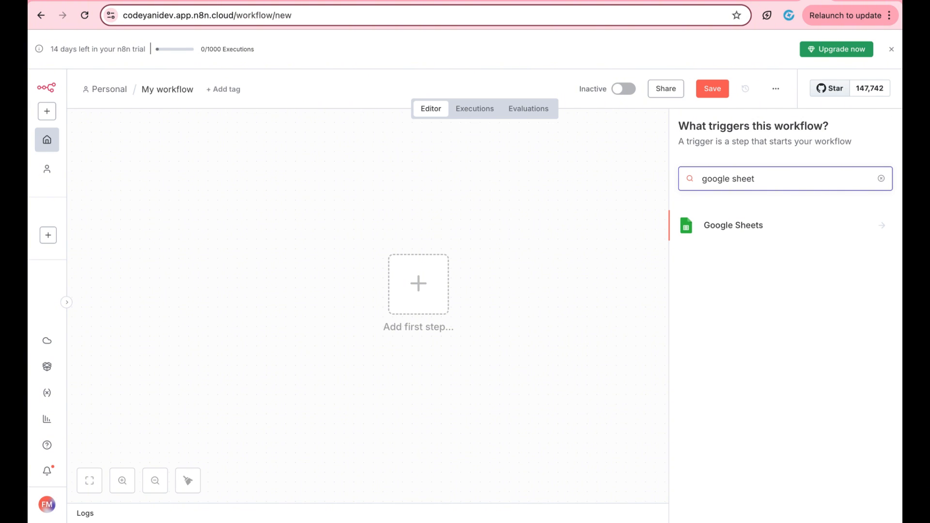
{"action": "key", "text": "super+a"}
{"action": "type", "text": "webhook"}
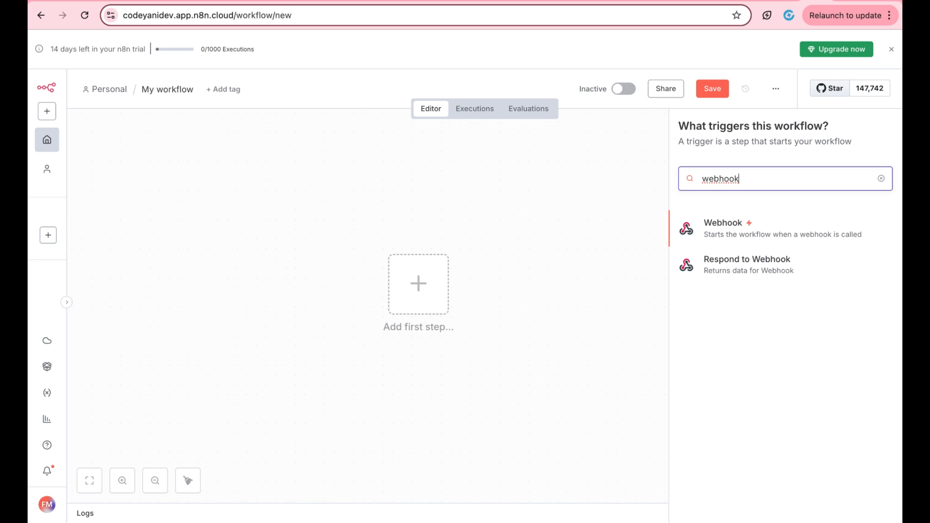
{"action": "key", "text": "ctrl+a"}
{"action": "type", "text": "code"}
{"action": "left_click", "coordinate": [737, 234]}
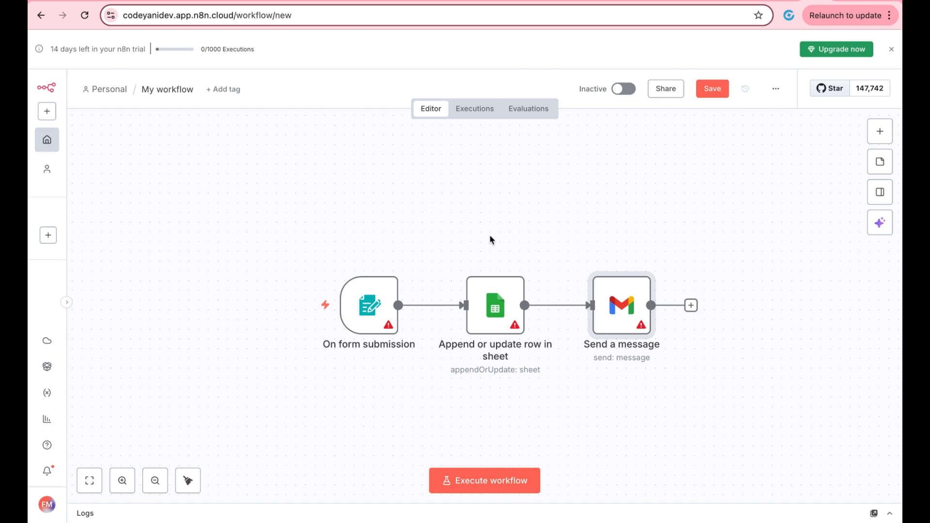
Step: Clear the minutes-between-triggers value and bring up the first-step trigger list
{"action": "mouse_move", "coordinate": [385, 294]}
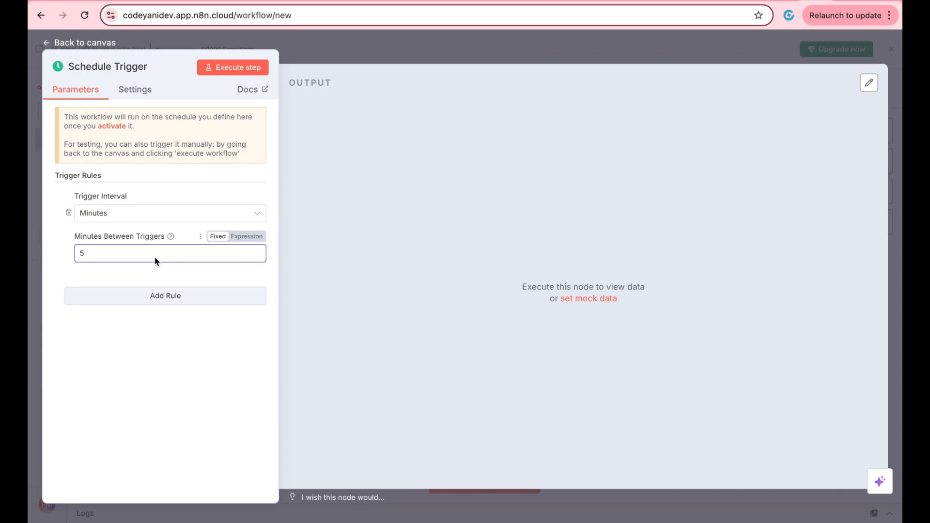
{"action": "key", "text": "BackSpace"}
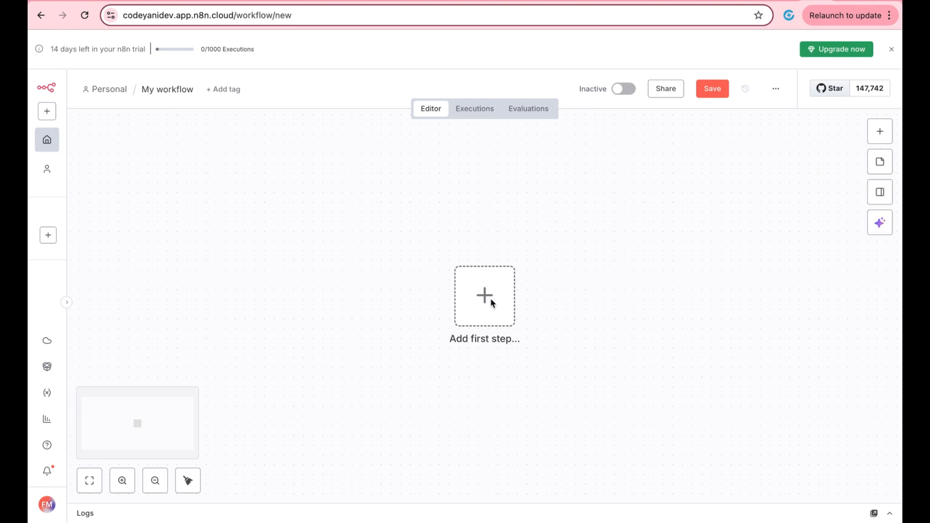
{"action": "left_click", "coordinate": [488, 296]}
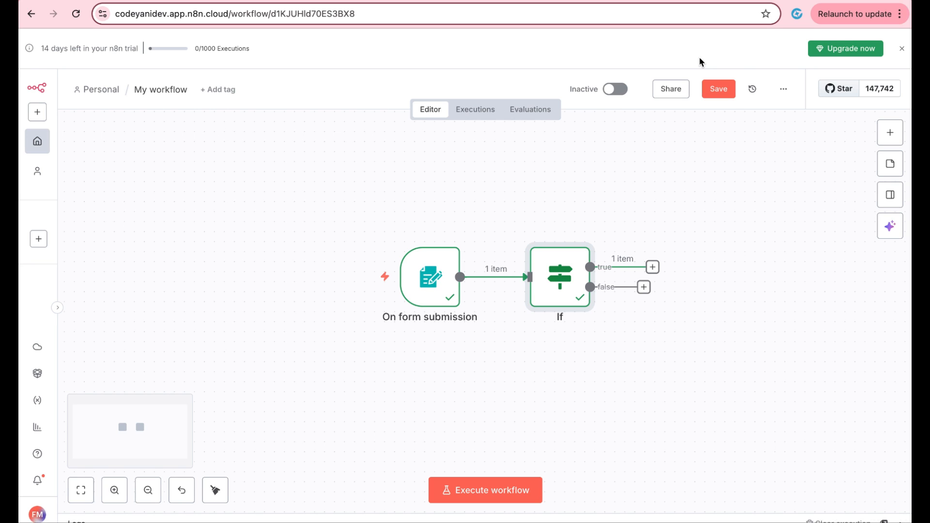
Step: Open the If node's condition settings in the example workflow
{"action": "mouse_move", "coordinate": [461, 264]}
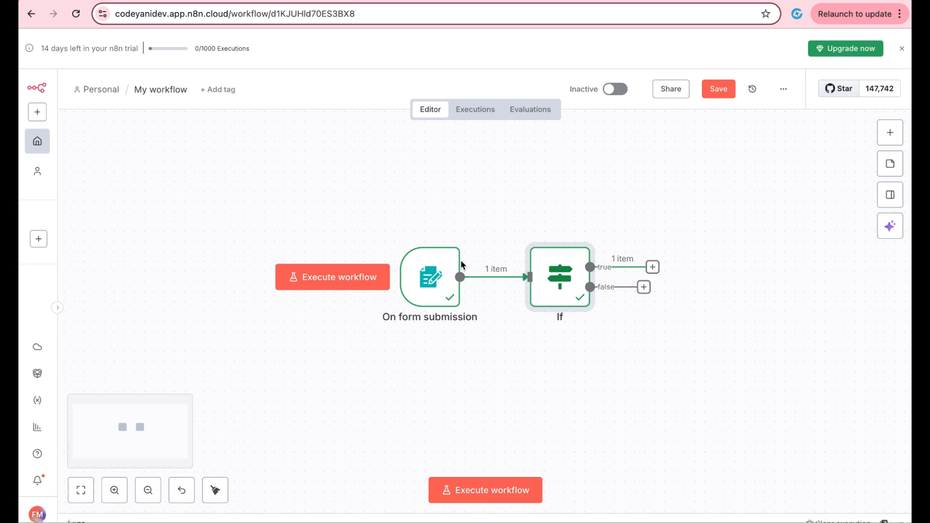
{"action": "mouse_move", "coordinate": [564, 265]}
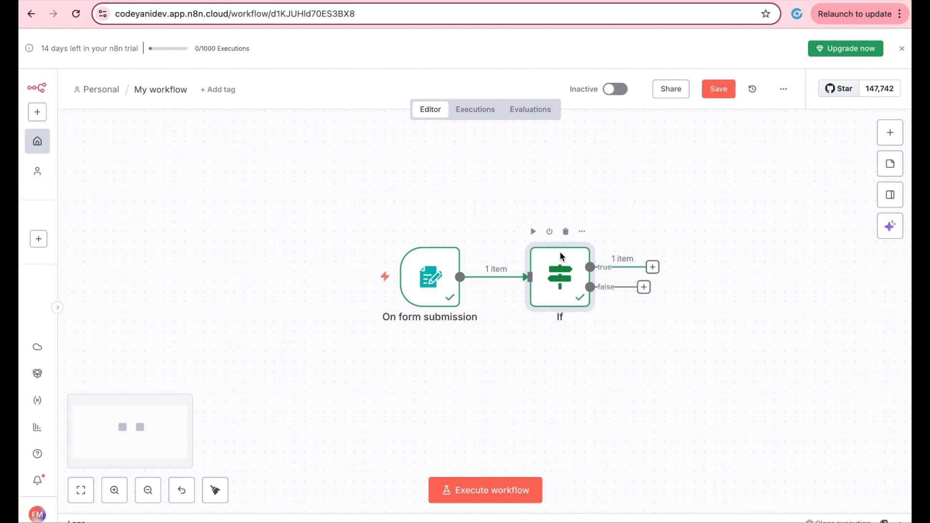
{"action": "double_click", "coordinate": [562, 264]}
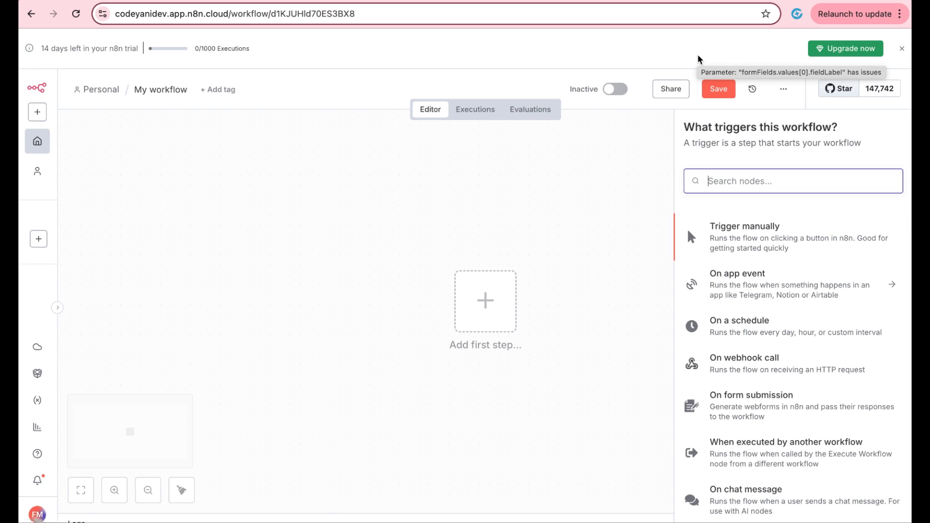
Step: Add an n8n Form 'On form submission' trigger as the workflow's first step
{"action": "left_click", "coordinate": [701, 68]}
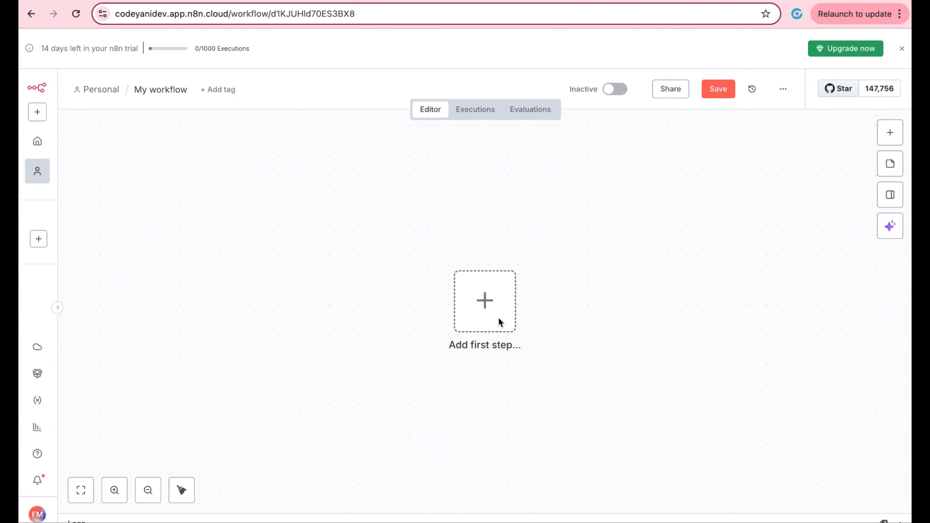
{"action": "left_click", "coordinate": [488, 303]}
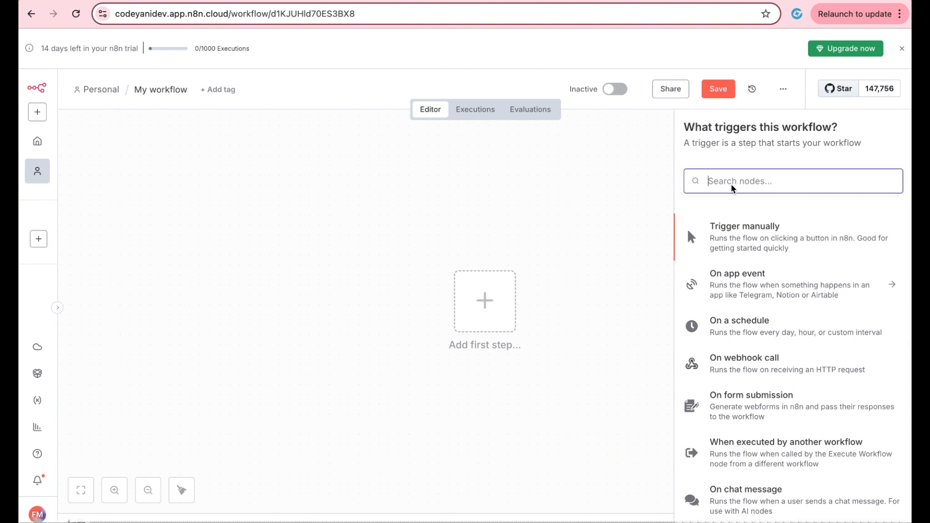
{"action": "type", "text": "form"}
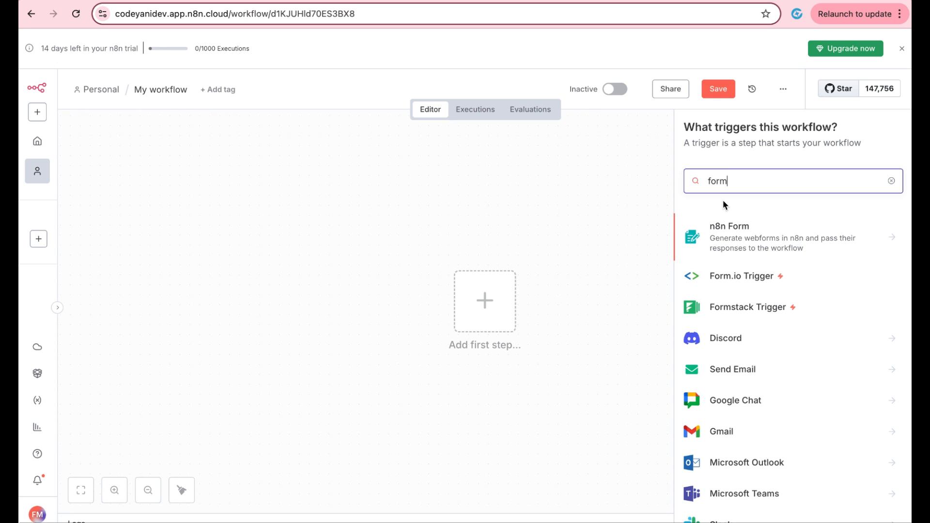
{"action": "left_click", "coordinate": [739, 248]}
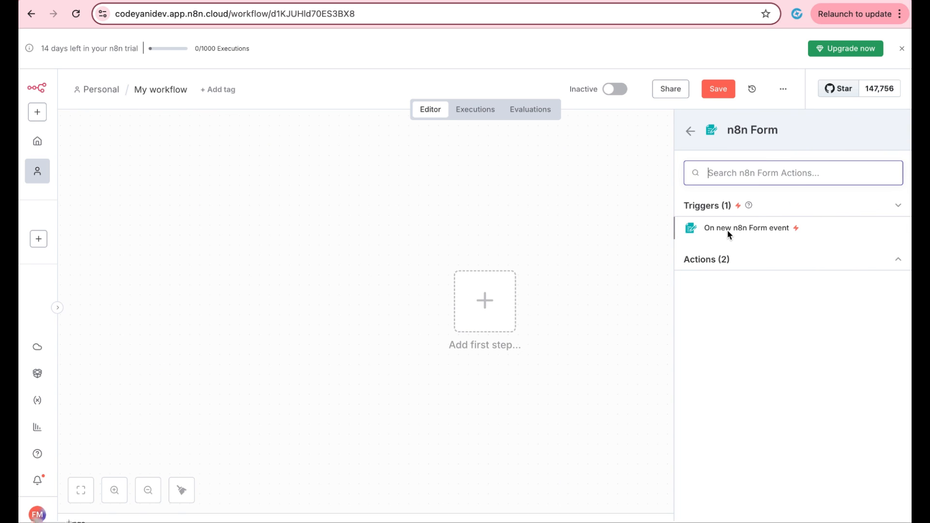
{"action": "left_click", "coordinate": [728, 231]}
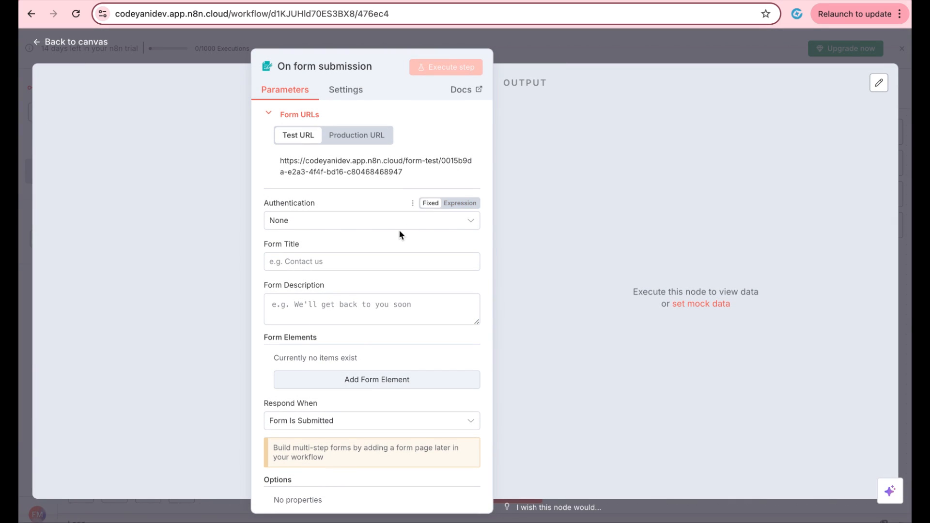
Step: Title the form 'User Registration' and add a Name field
{"action": "left_click", "coordinate": [360, 264]}
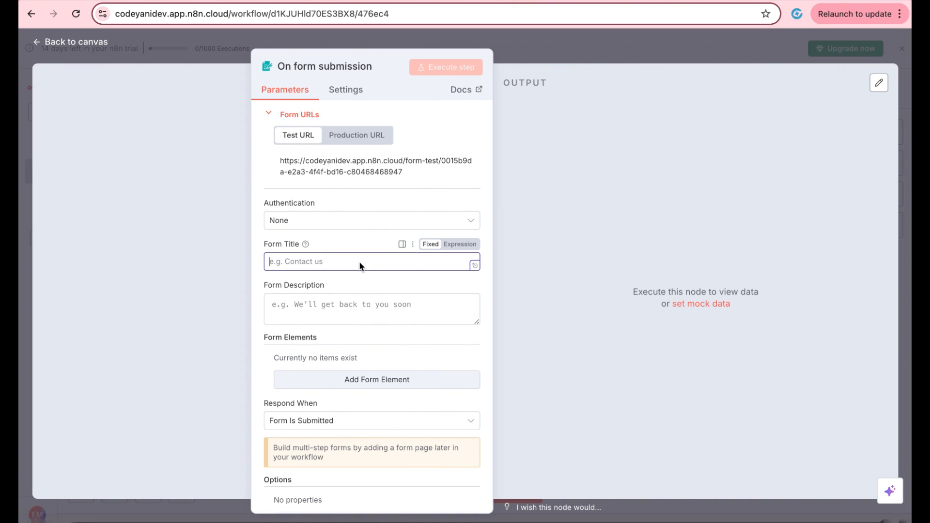
{"action": "type", "text": "Us"}
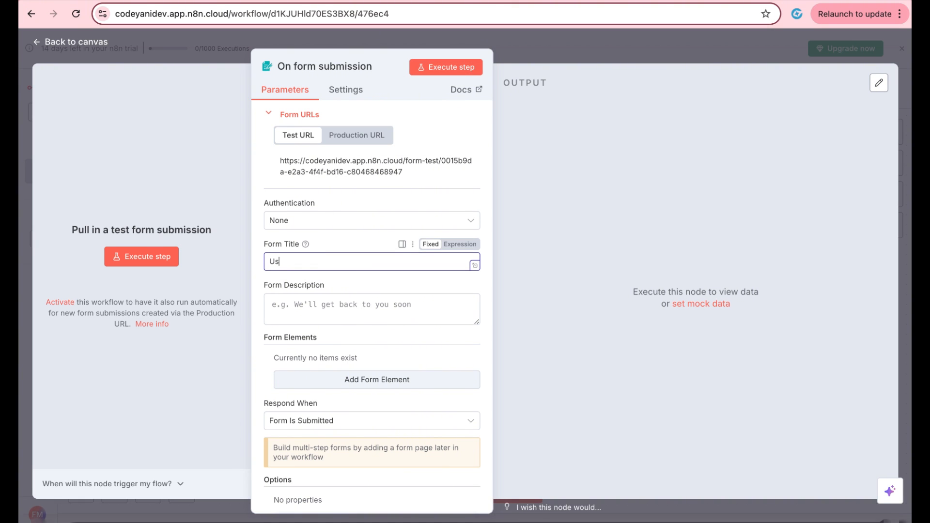
{"action": "type", "text": "er Registration"}
{"action": "scroll", "coordinate": [339, 292], "scroll_direction": "down", "scroll_amount": 1}
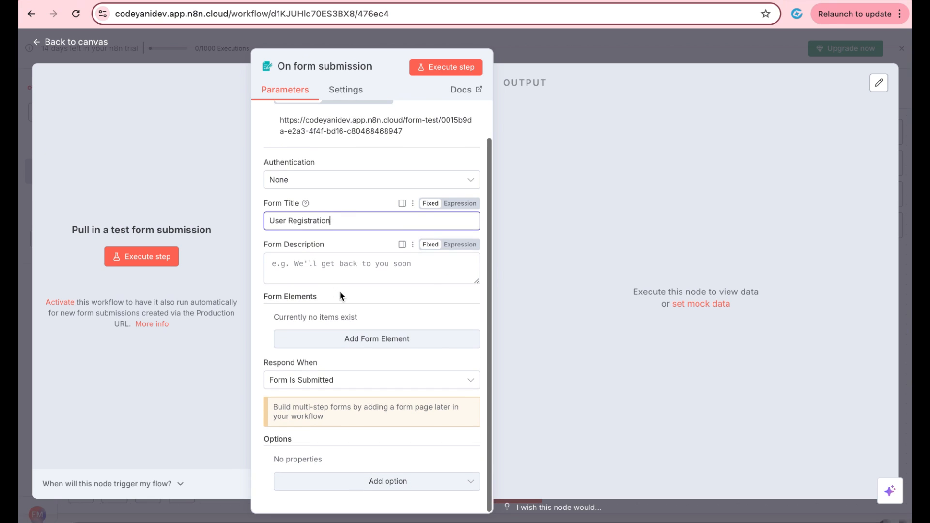
{"action": "left_click", "coordinate": [351, 341]}
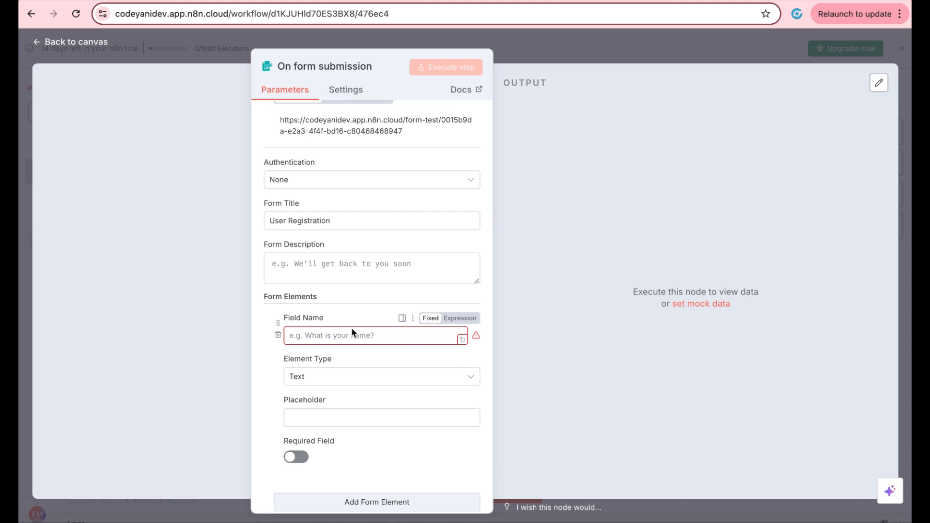
{"action": "left_click", "coordinate": [352, 334]}
{"action": "type", "text": "Name"}
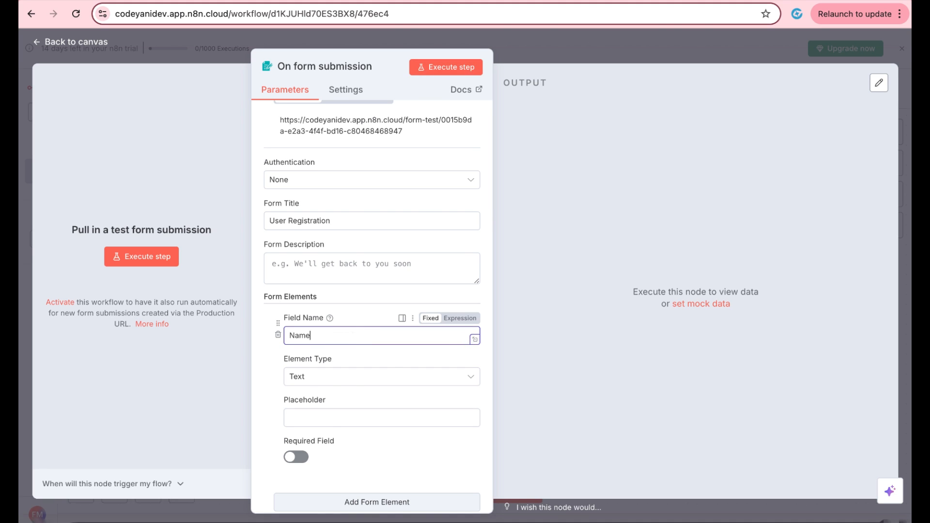
Step: Add an Email field to the form and return to the canvas
{"action": "scroll", "coordinate": [353, 335], "scroll_direction": "down", "scroll_amount": 3}
{"action": "left_click", "coordinate": [365, 407]}
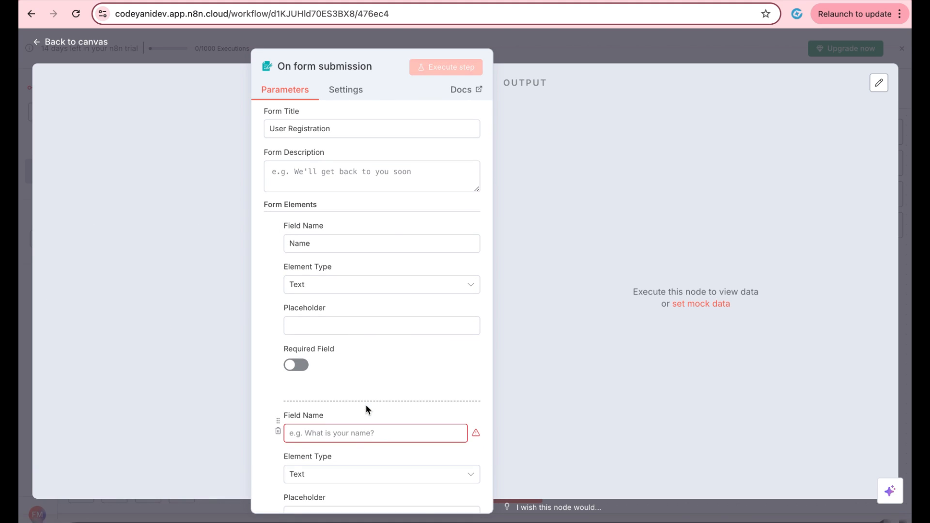
{"action": "left_click", "coordinate": [367, 433]}
{"action": "type", "text": "Email"}
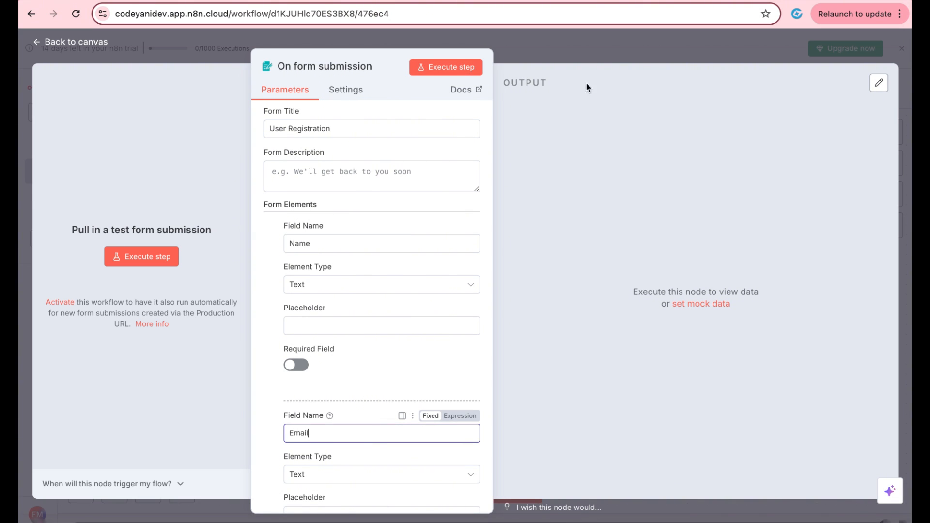
{"action": "left_click", "coordinate": [600, 44]}
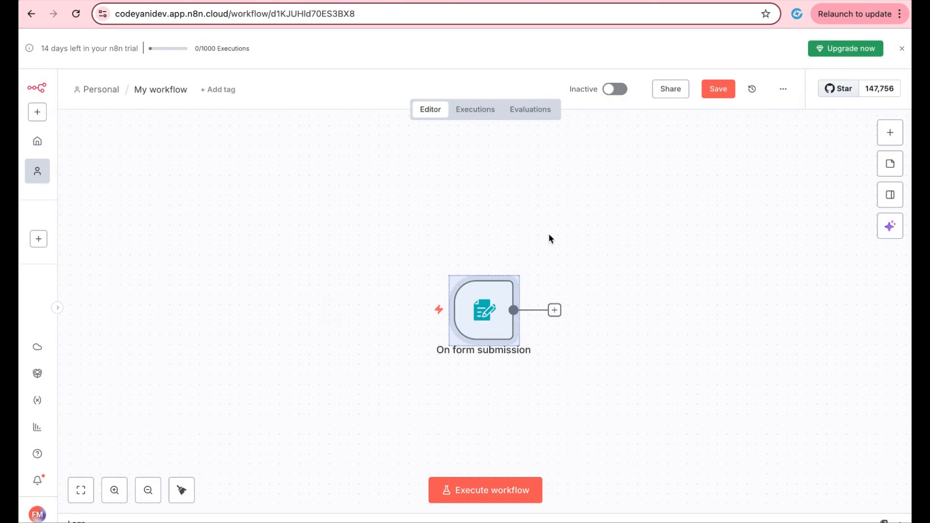
Step: Add a Google Sheets 'Append row in sheet' step after the form trigger and check its account credential
{"action": "left_click", "coordinate": [554, 310]}
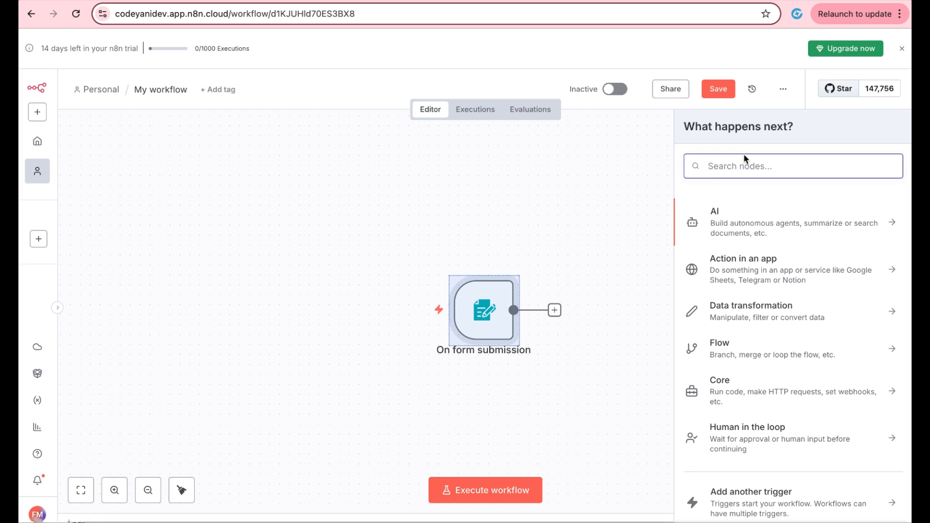
{"action": "type", "text": "Goo"}
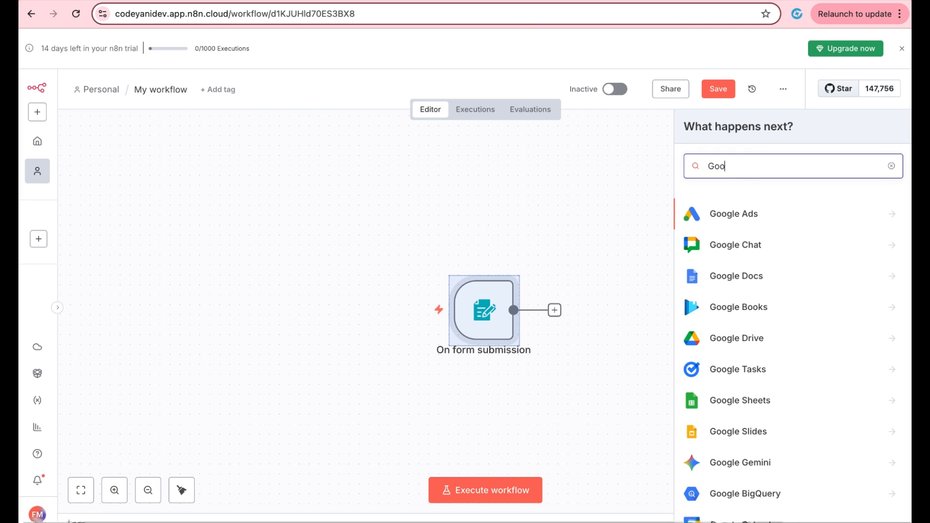
{"action": "type", "text": "gle s"}
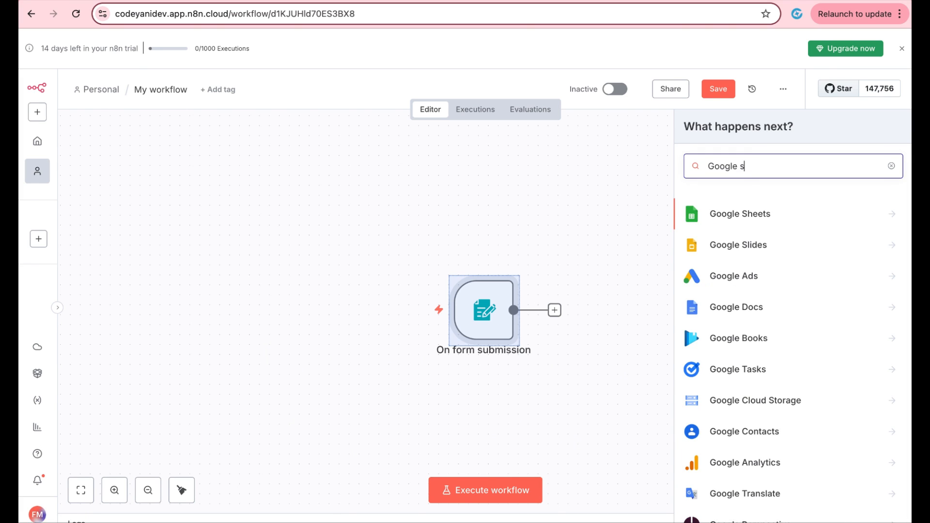
{"action": "left_click", "coordinate": [736, 214]}
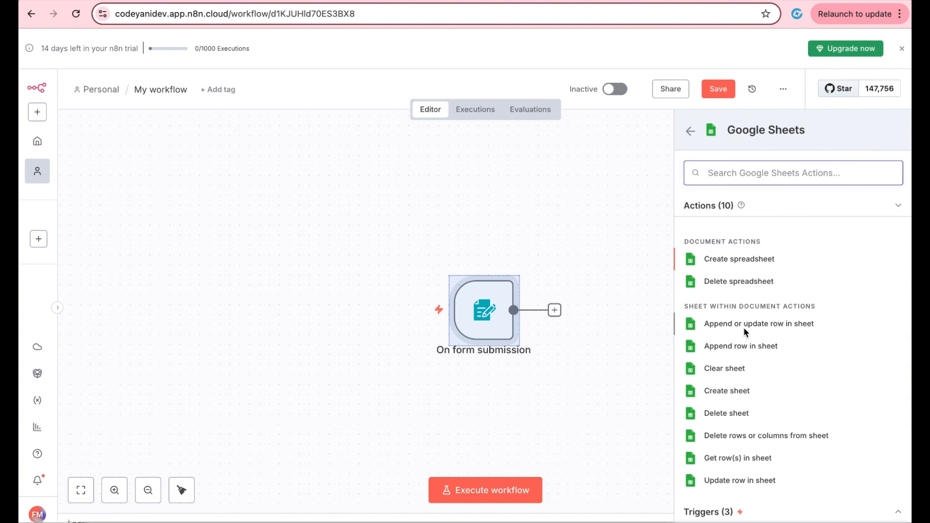
{"action": "left_click", "coordinate": [745, 347]}
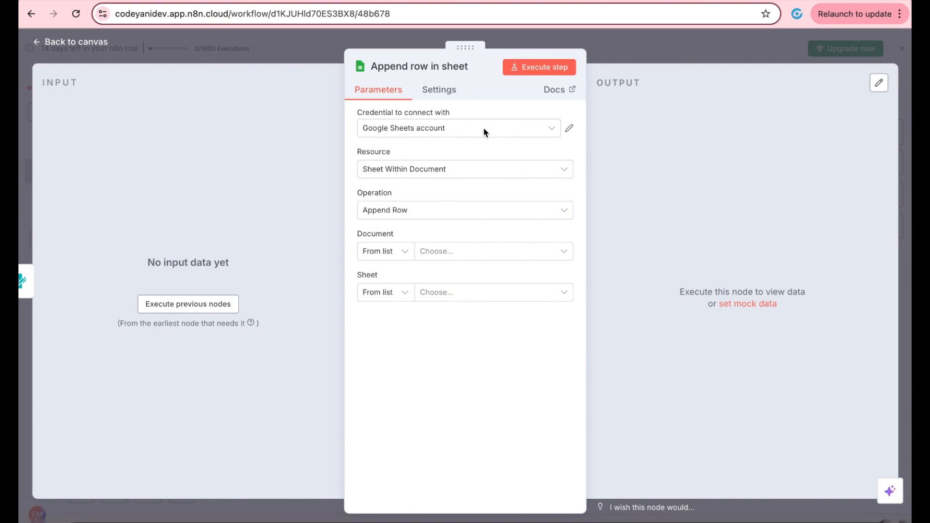
{"action": "left_click", "coordinate": [569, 130]}
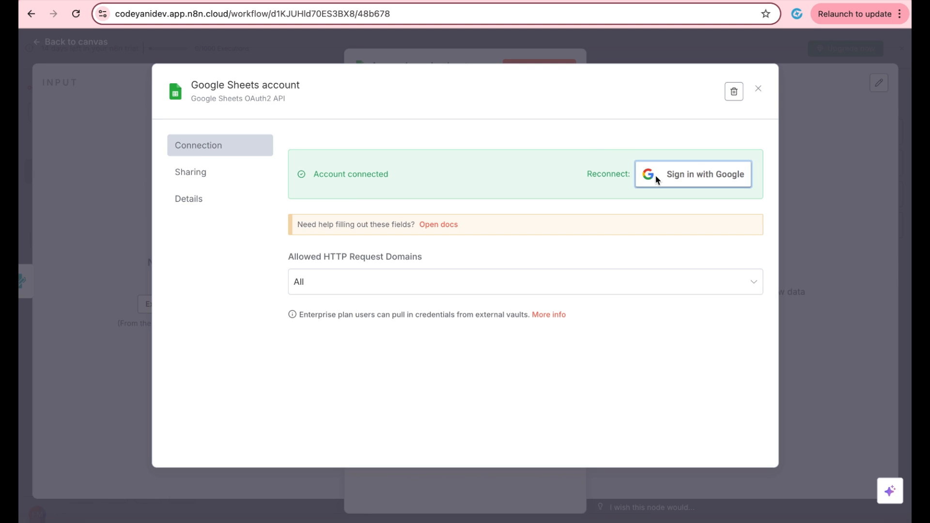
{"action": "left_click", "coordinate": [758, 88]}
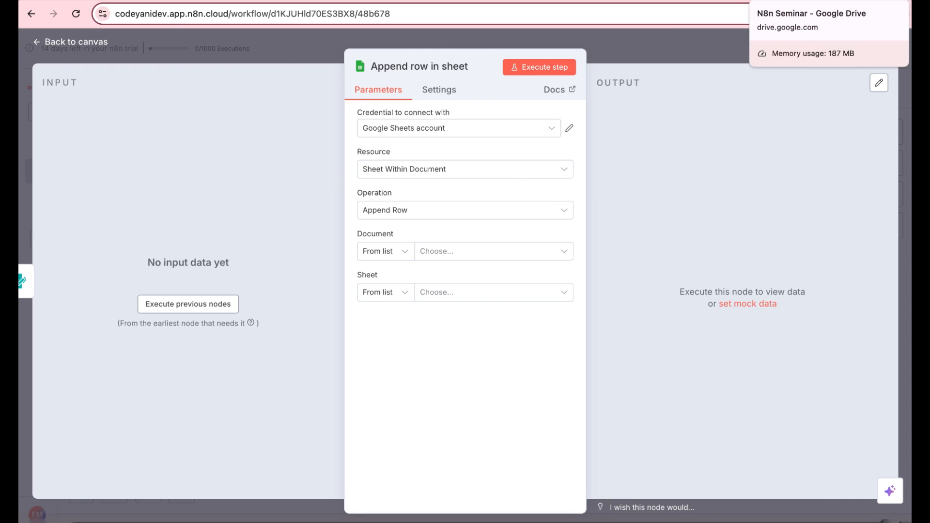
Step: Switch to the N8N User Registration spreadsheet and view its Name and Email headers in row 1
{"action": "left_click", "coordinate": [775, 1]}
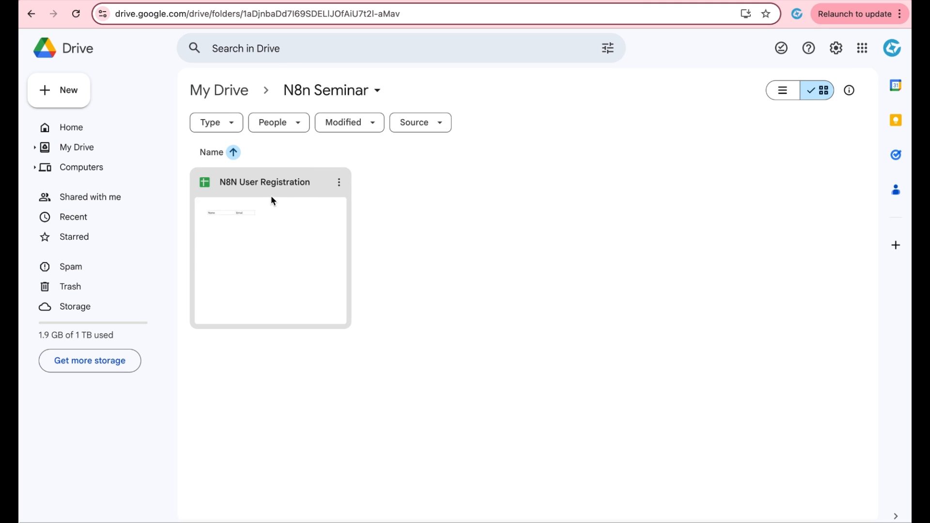
{"action": "key", "text": "ctrl+Tab"}
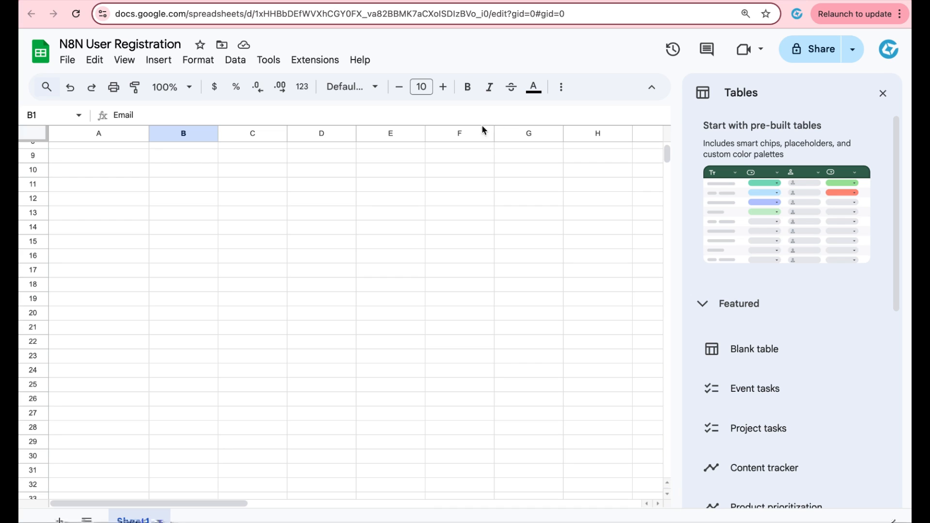
{"action": "scroll", "coordinate": [199, 179], "scroll_direction": "up", "scroll_amount": 3}
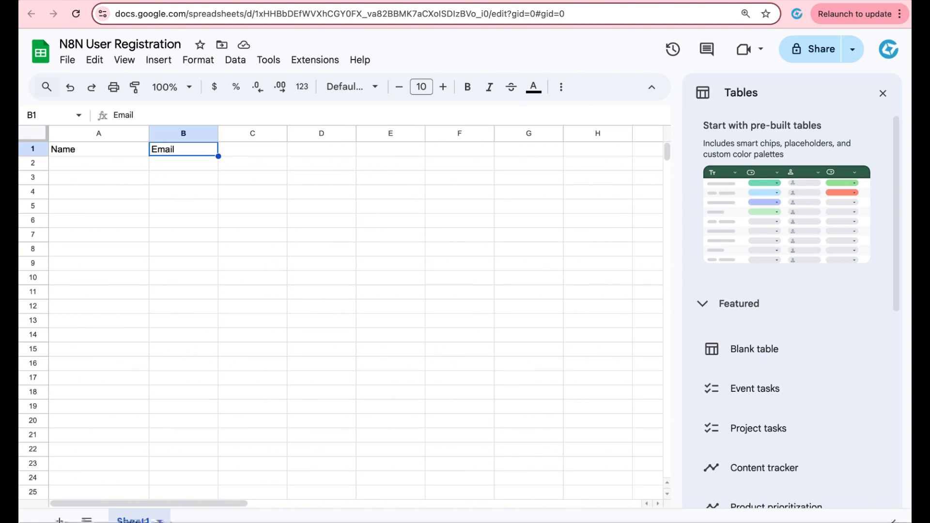
Step: Point the Append row step at Sheet1 of the N8N User Registration spreadsheet and go back to the canvas
{"action": "left_click", "coordinate": [755, 1]}
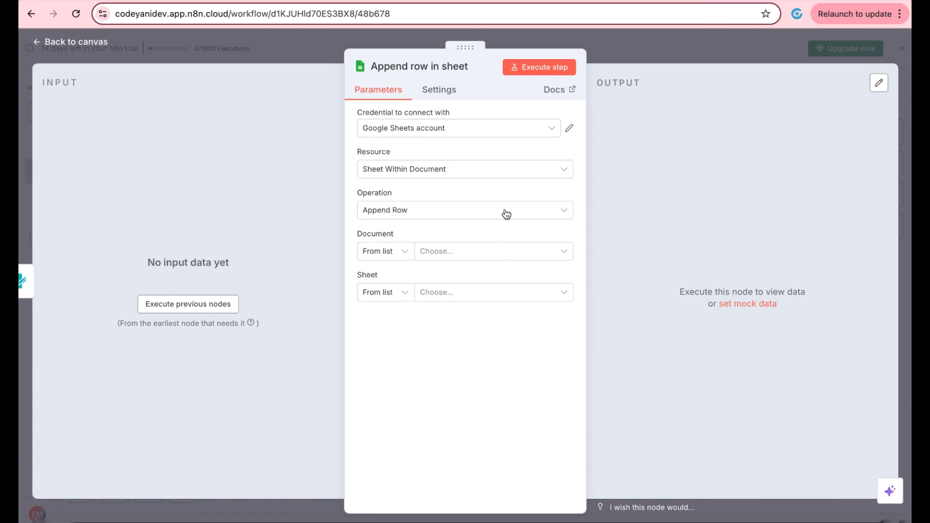
{"action": "left_click", "coordinate": [499, 250]}
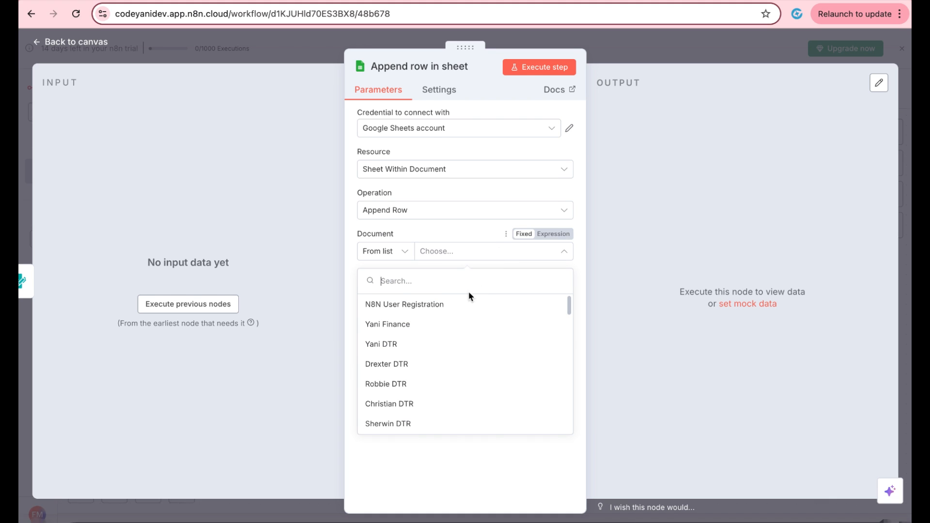
{"action": "left_click", "coordinate": [465, 304]}
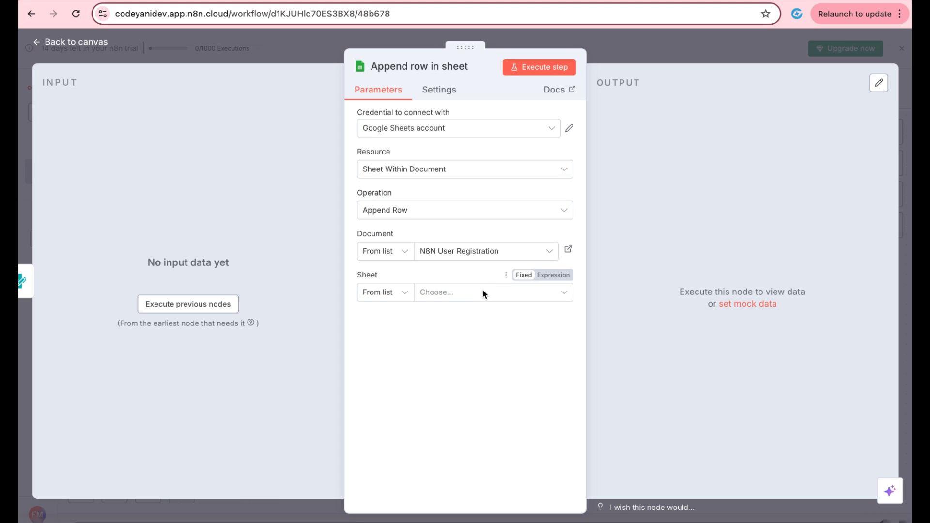
{"action": "left_click", "coordinate": [484, 292]}
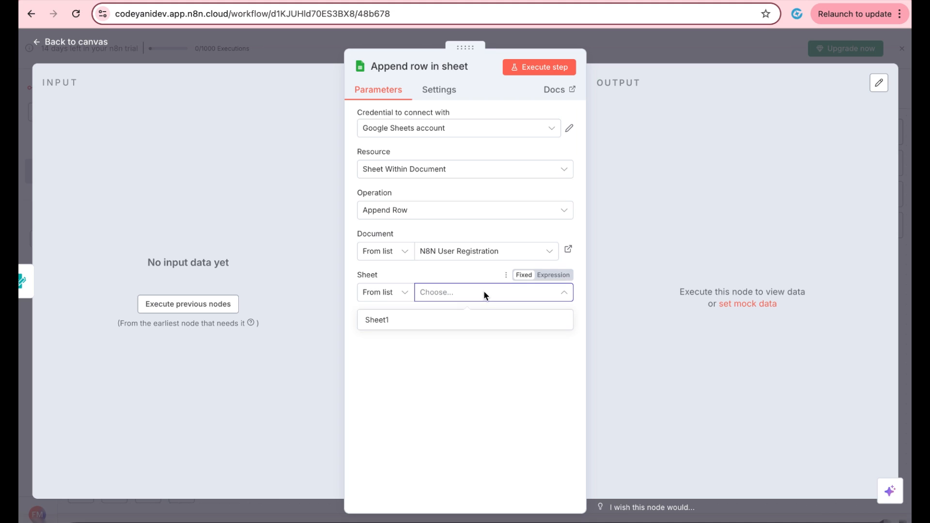
{"action": "left_click", "coordinate": [465, 321]}
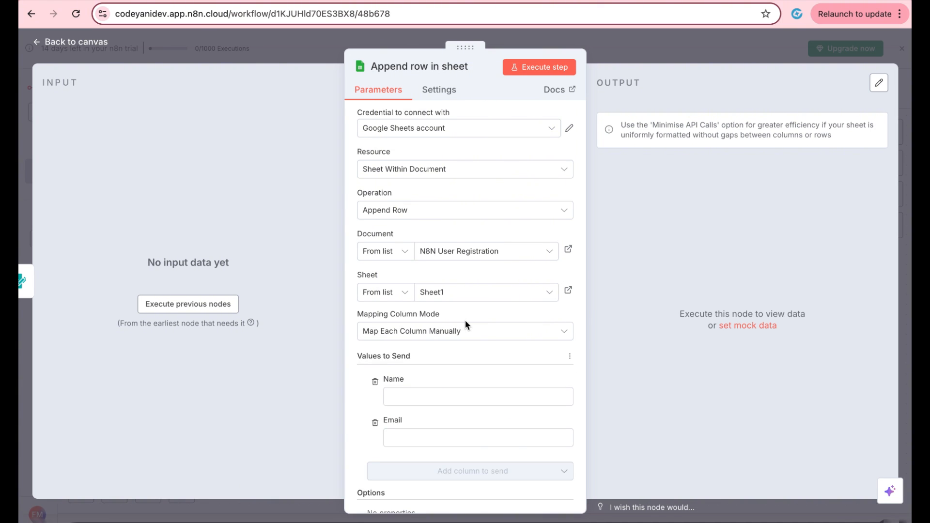
{"action": "scroll", "coordinate": [465, 320], "scroll_direction": "down", "scroll_amount": 1}
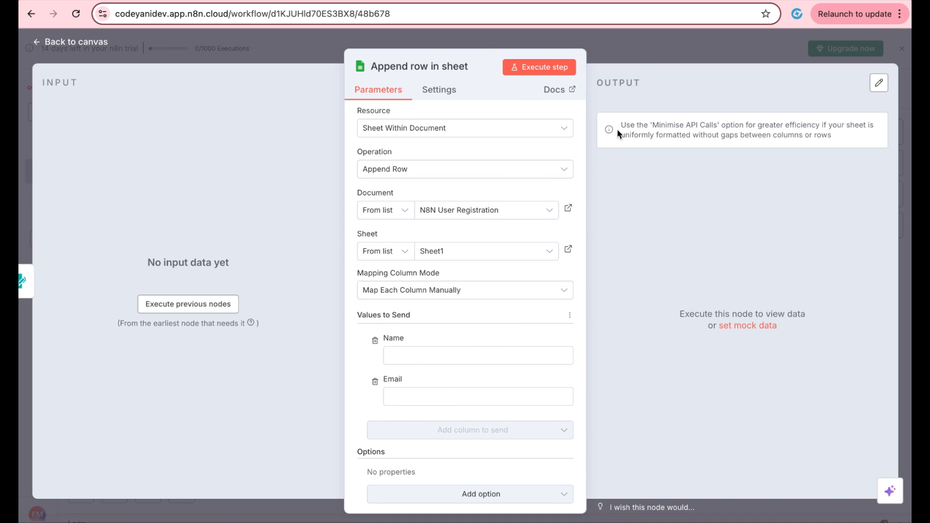
{"action": "left_click", "coordinate": [639, 60]}
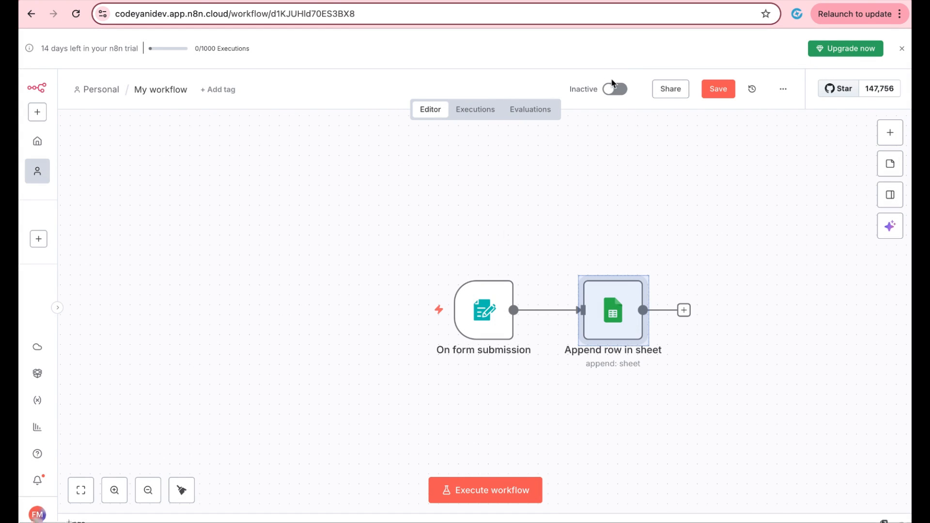
Step: Execute the workflow and submit a test registration with a name and e-mail address through the form
{"action": "double_click", "coordinate": [485, 318]}
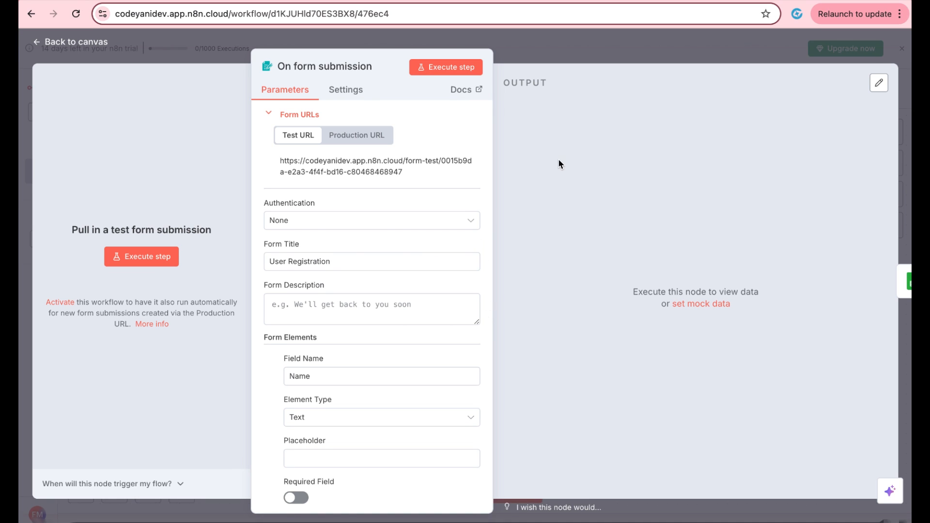
{"action": "left_click", "coordinate": [506, 51]}
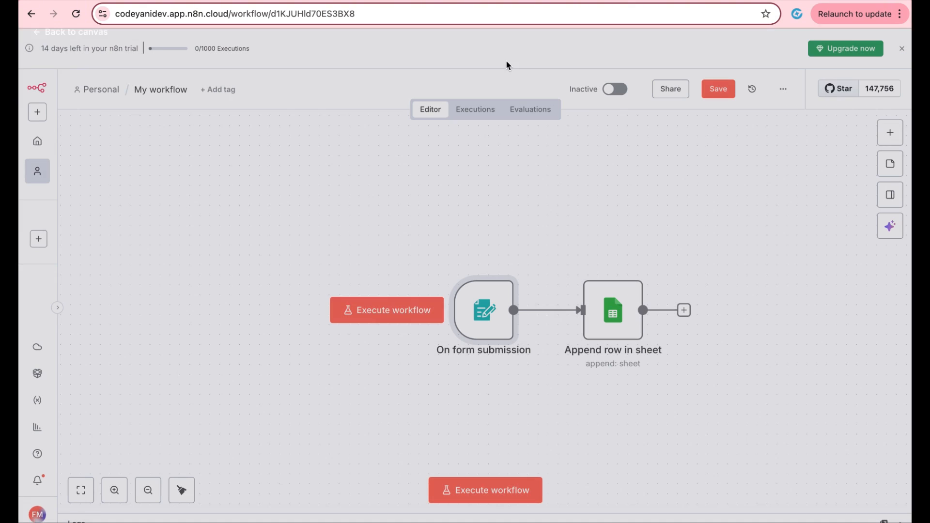
{"action": "left_click", "coordinate": [473, 487]}
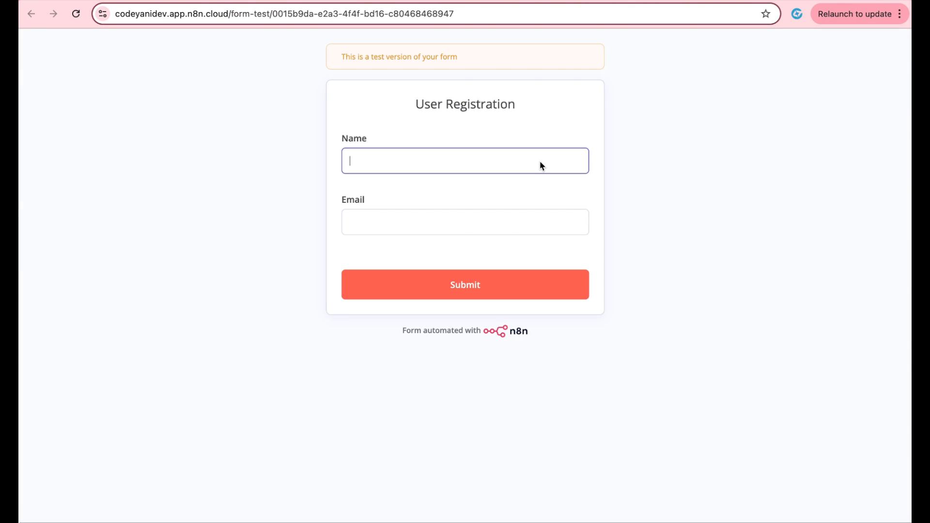
{"action": "type", "text": "Francis"}
{"action": "left_click", "coordinate": [519, 228]}
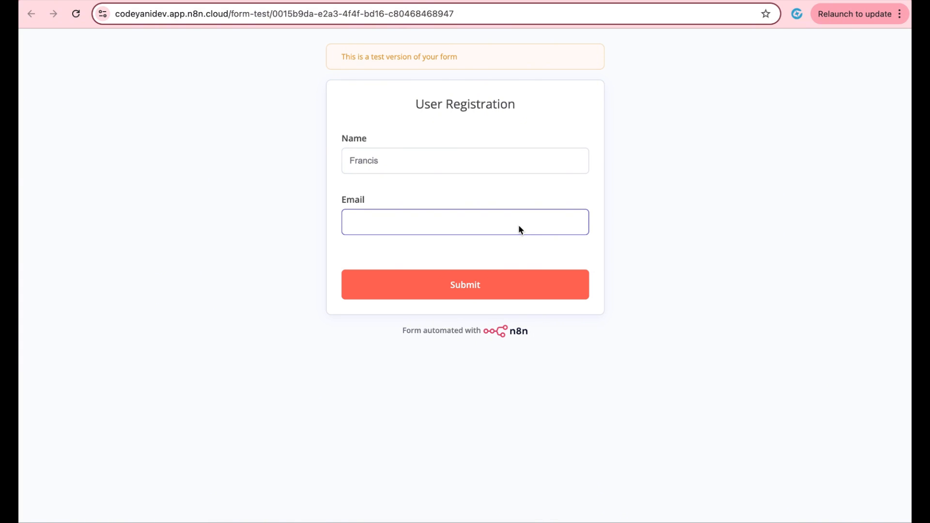
{"action": "left_click", "coordinate": [509, 291]}
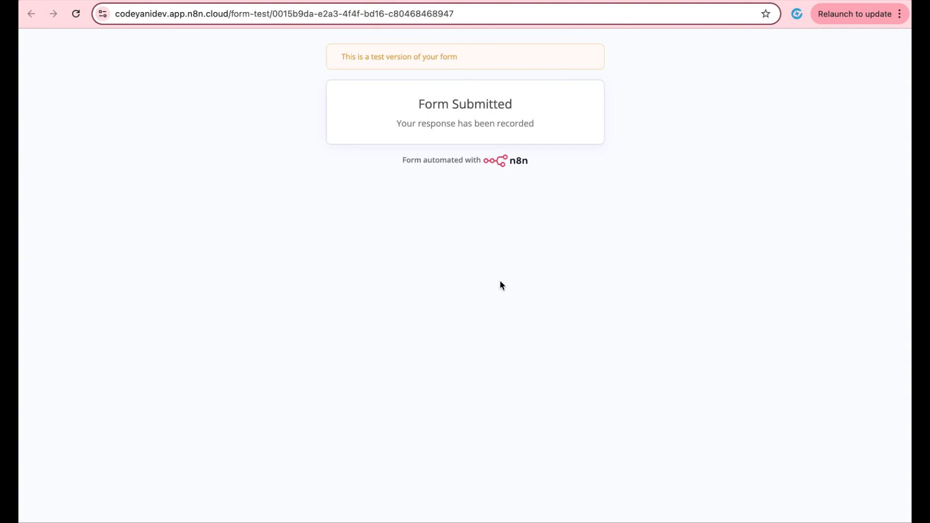
{"action": "left_click", "coordinate": [646, 1]}
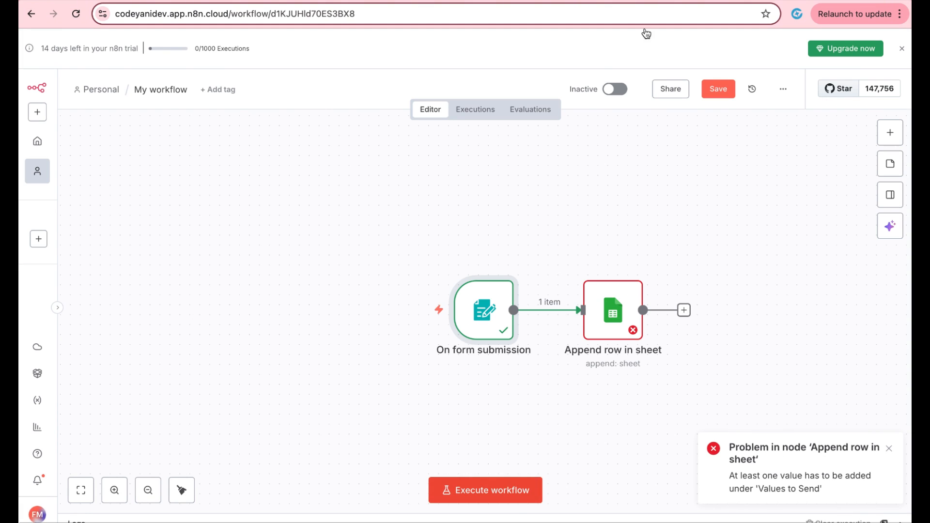
Step: Inspect the trigger's received data, then open the Append row step with its input shown as JSON
{"action": "double_click", "coordinate": [500, 310]}
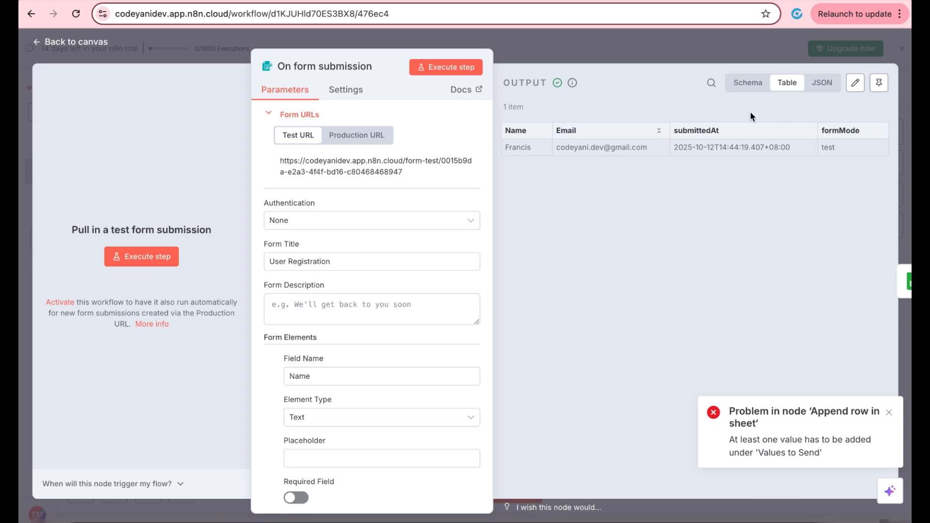
{"action": "key", "text": "Escape"}
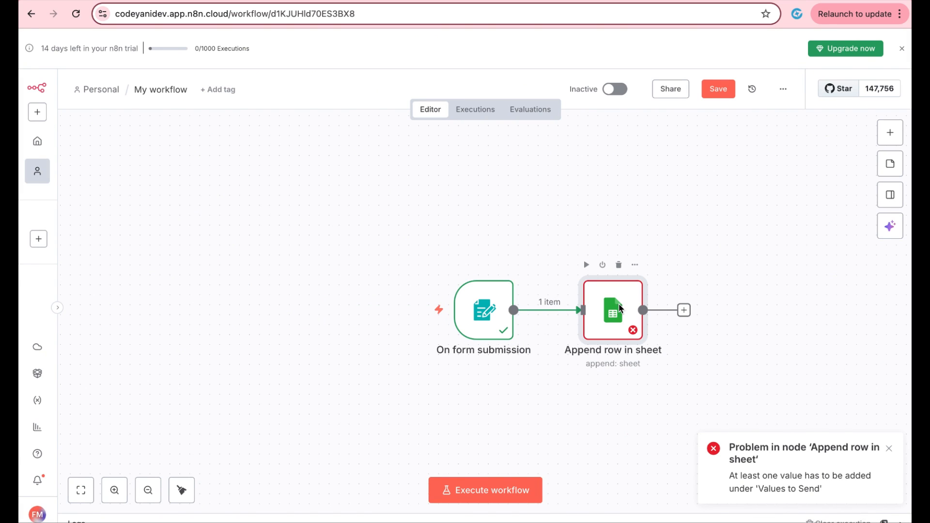
{"action": "double_click", "coordinate": [620, 308]}
{"action": "left_click", "coordinate": [316, 83]}
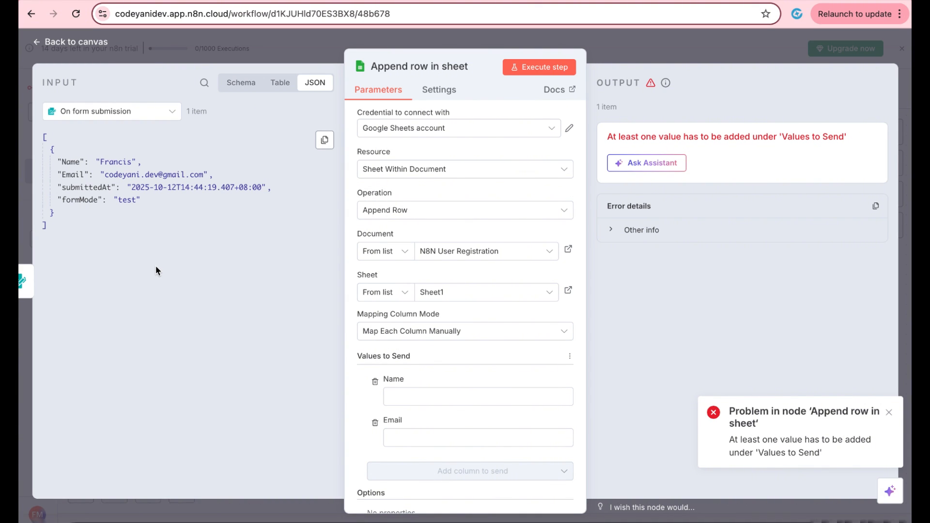
Step: Map the input's Name and Email keys into the sheet's Name and Email columns and execute the step
{"action": "scroll", "coordinate": [402, 356], "scroll_direction": "down", "scroll_amount": 2}
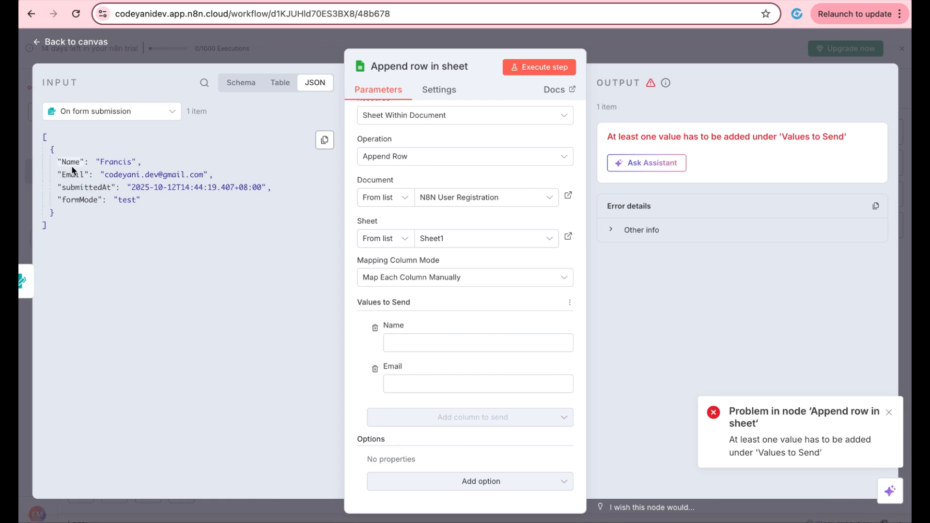
{"action": "left_click_drag", "start_coordinate": [69, 162], "coordinate": [406, 343]}
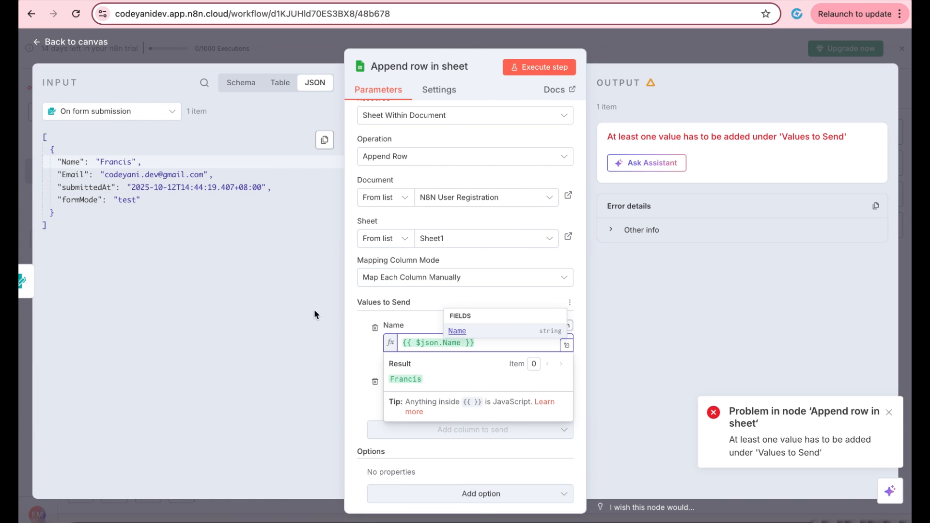
{"action": "left_click", "coordinate": [96, 191]}
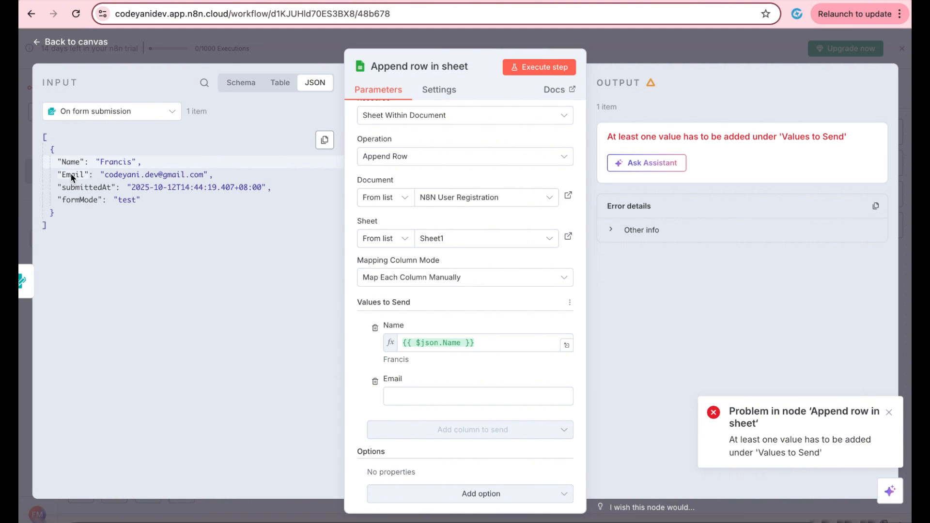
{"action": "left_click_drag", "start_coordinate": [70, 174], "coordinate": [422, 397]}
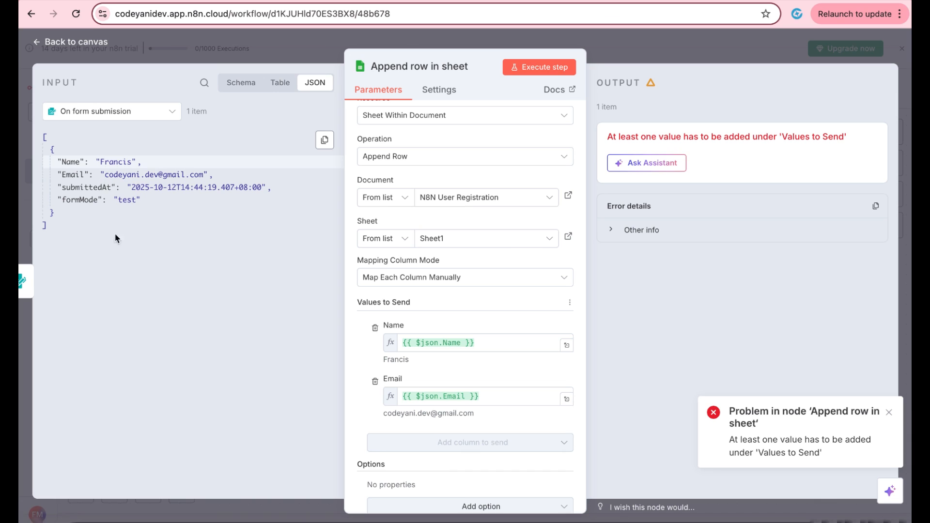
{"action": "left_click", "coordinate": [536, 66]}
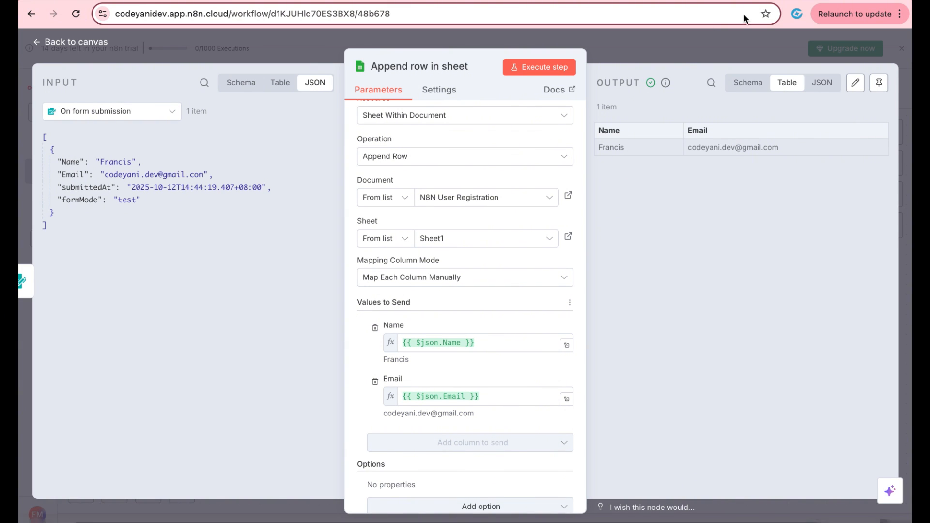
{"action": "left_click", "coordinate": [794, 0]}
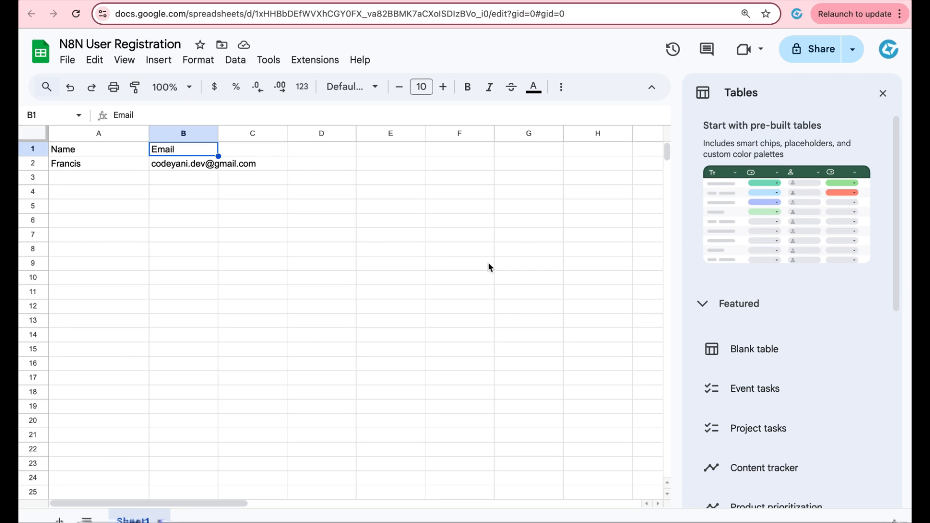
{"action": "left_click", "coordinate": [265, 268]}
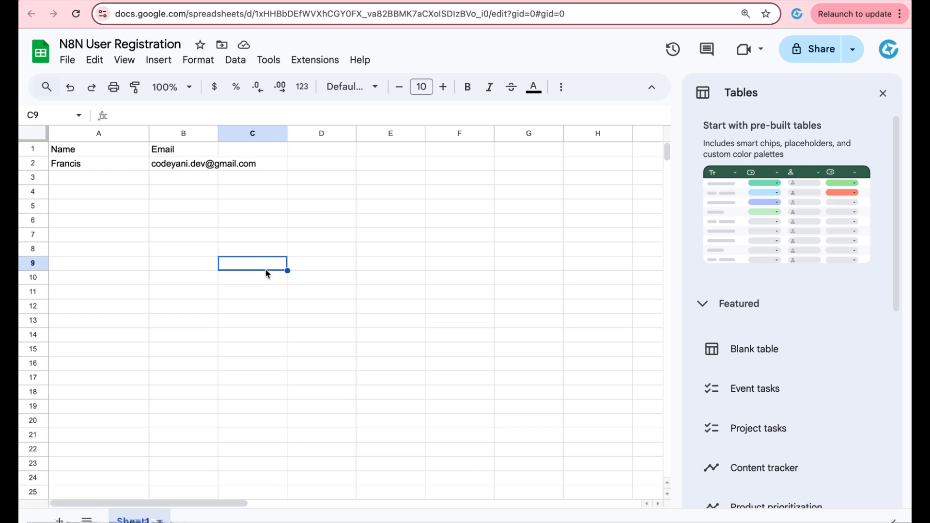
{"action": "left_click", "coordinate": [183, 167]}
{"action": "left_click", "coordinate": [88, 165]}
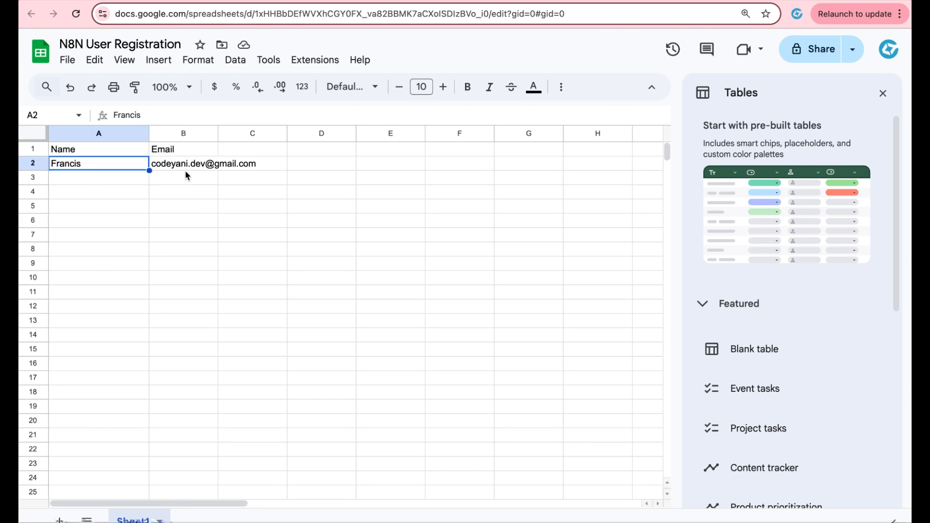
{"action": "left_click", "coordinate": [186, 168]}
{"action": "left_click", "coordinate": [76, 150]}
{"action": "left_click", "coordinate": [81, 176]}
{"action": "left_click", "coordinate": [89, 168]}
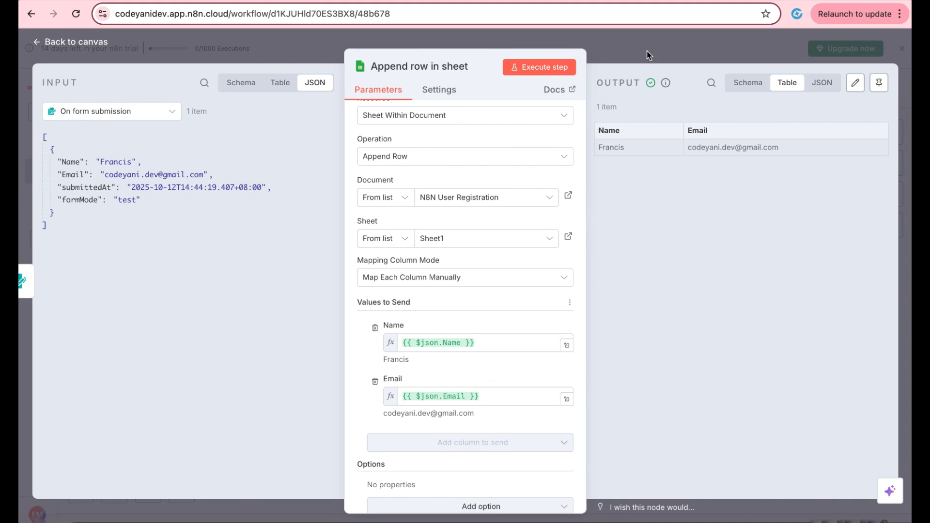
Step: Add a Gmail 'Send a message' node right after the Append row in sheet step
{"action": "left_click", "coordinate": [647, 52]}
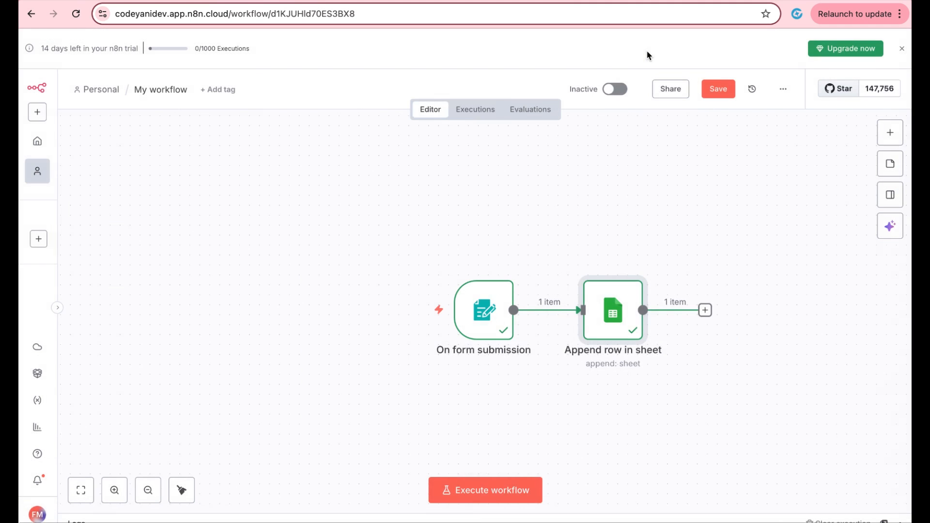
{"action": "left_click", "coordinate": [705, 310]}
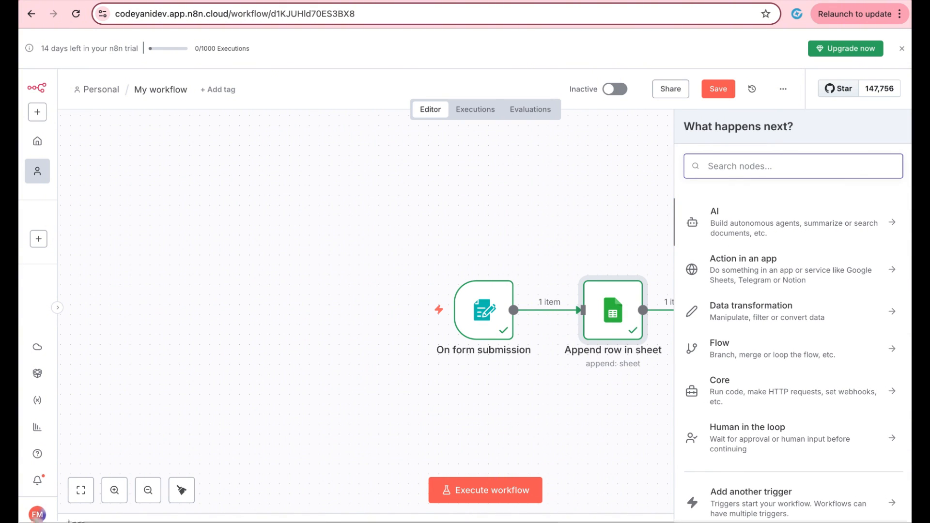
{"action": "type", "text": "gmail"}
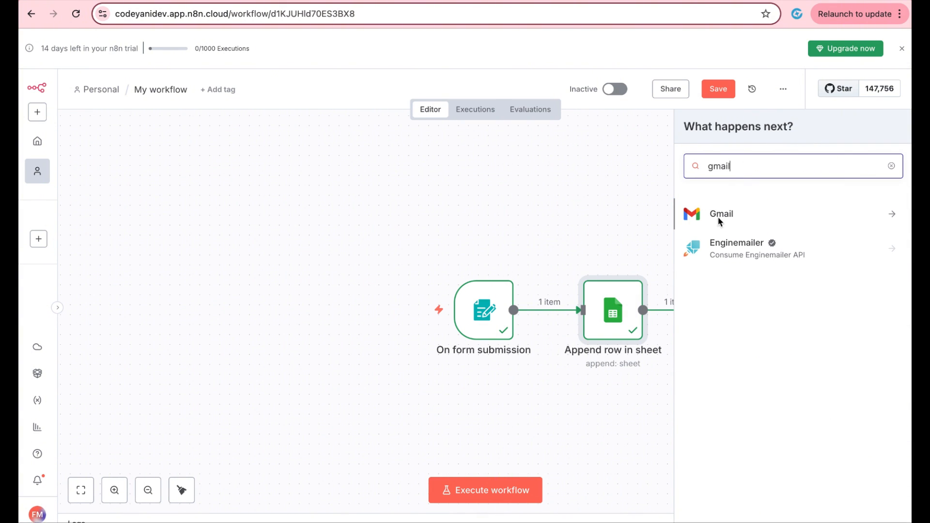
{"action": "left_click", "coordinate": [718, 220]}
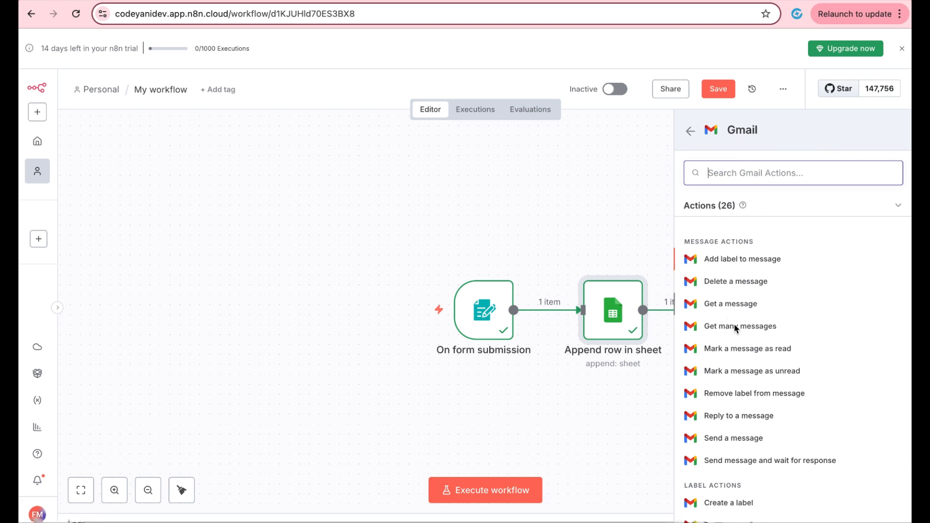
{"action": "left_click", "coordinate": [739, 438]}
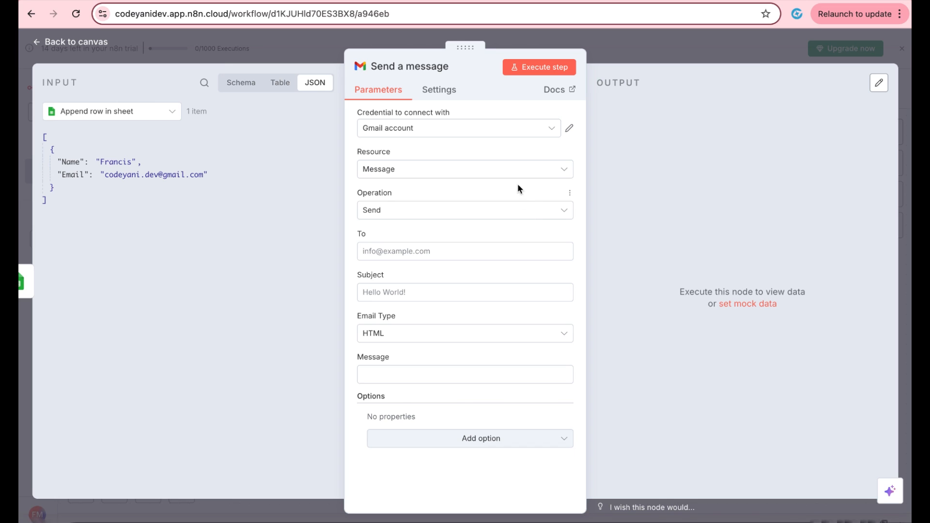
Step: Check the Gmail credential and map the submitted Email from the input into the To field
{"action": "left_click", "coordinate": [571, 129]}
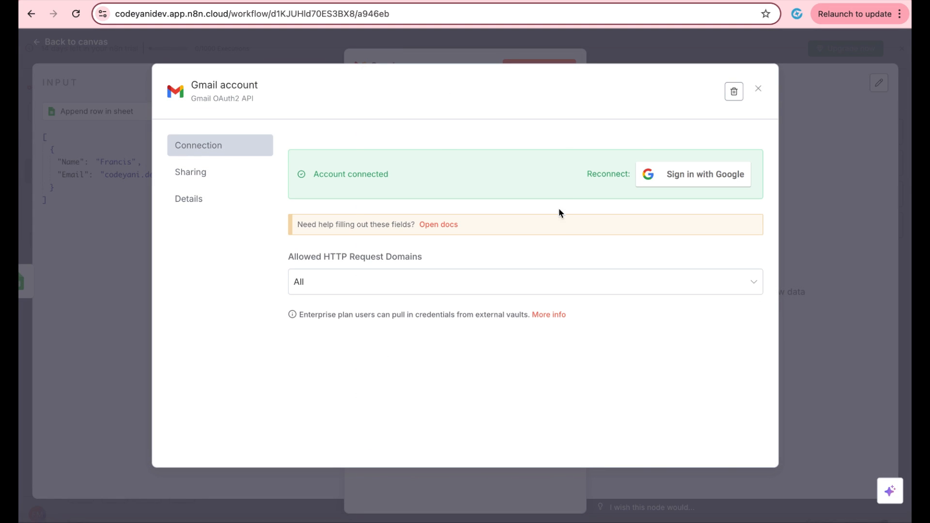
{"action": "key", "text": "Escape"}
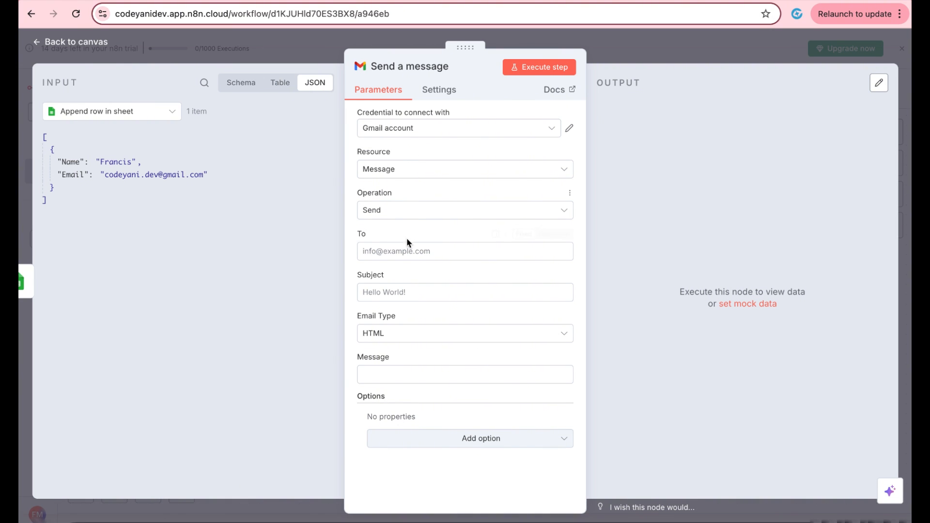
{"action": "left_click", "coordinate": [411, 253]}
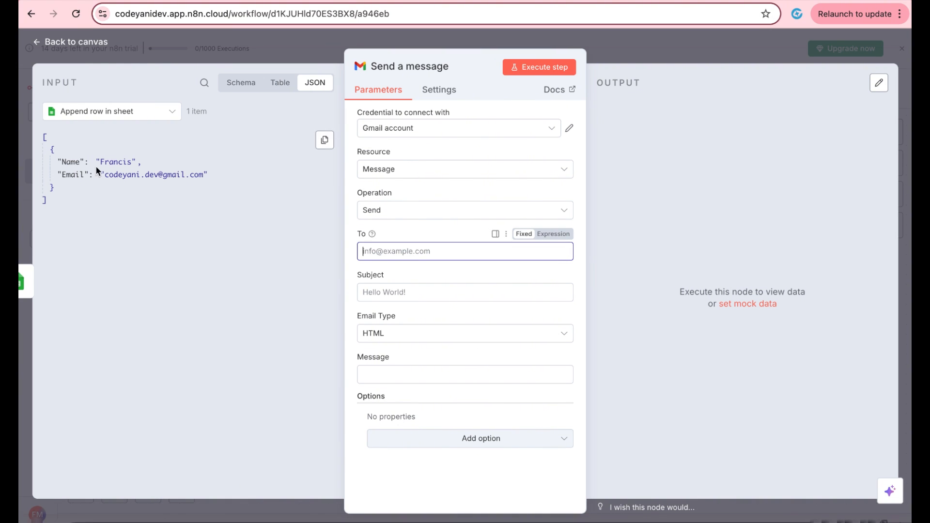
{"action": "left_click_drag", "start_coordinate": [73, 174], "coordinate": [391, 252]}
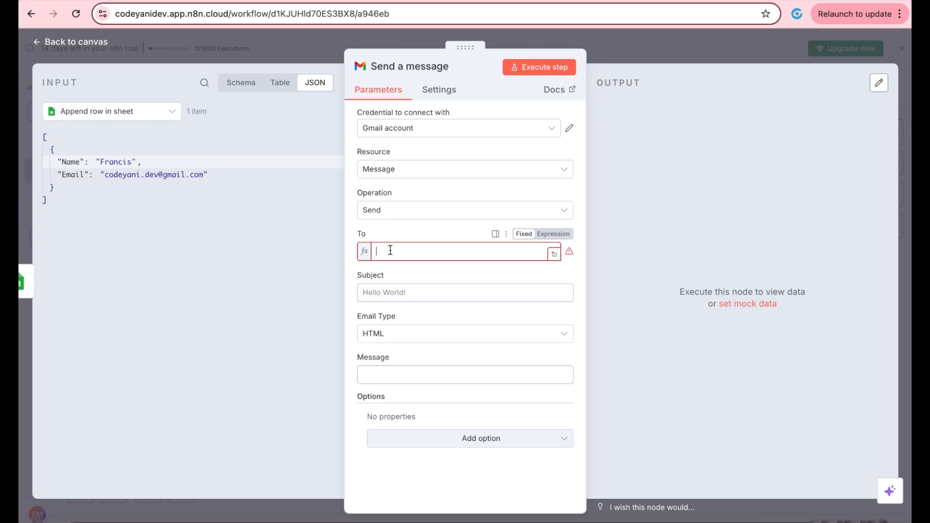
{"action": "left_click", "coordinate": [388, 222]}
Step: Set the subject to 'Hello World!' and the message to 'Thank you!'
{"action": "left_click", "coordinate": [387, 304]}
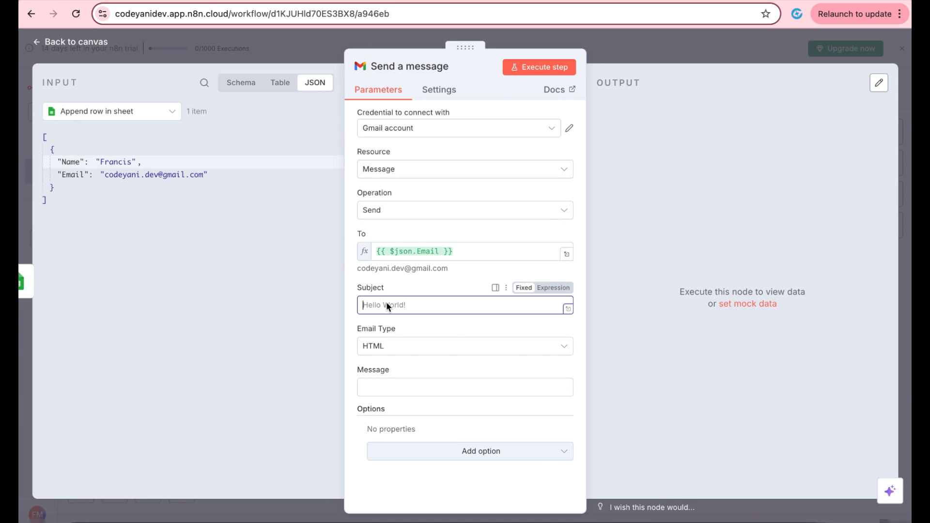
{"action": "type", "text": "Hello"}
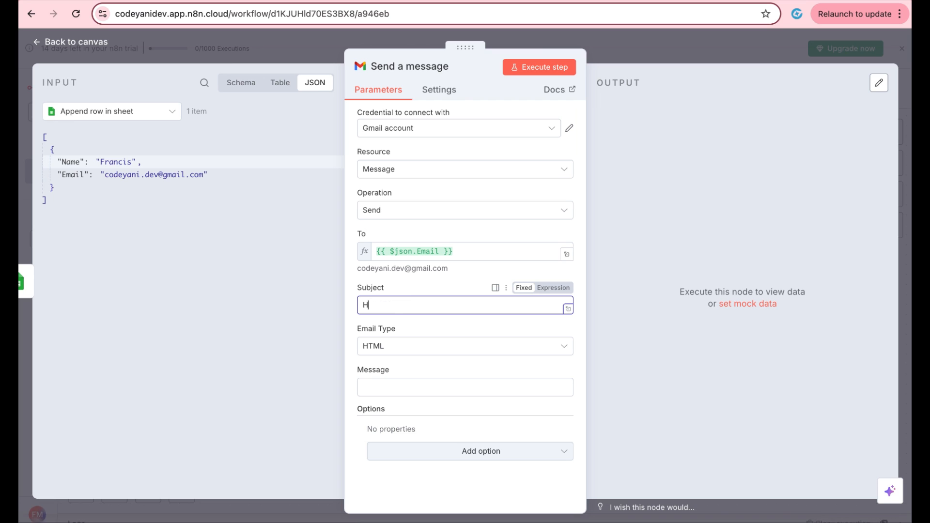
{"action": "type", "text": "World!"}
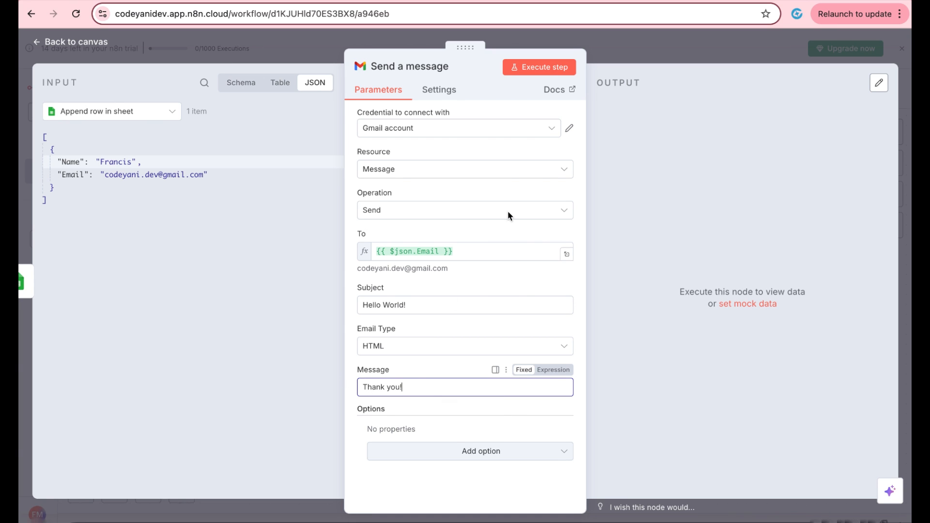
{"action": "key", "text": "Escape"}
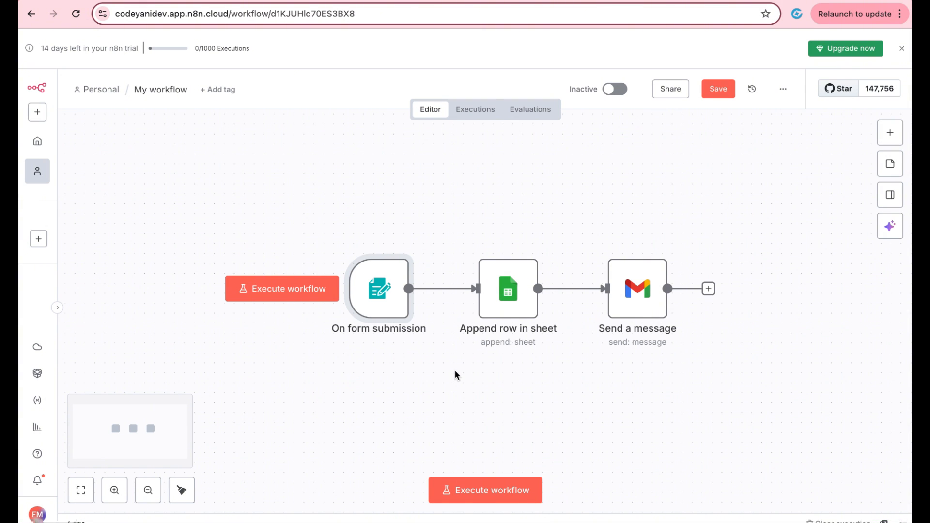
Step: Execute the workflow and submit the test form with a registrant's name and email address
{"action": "left_click", "coordinate": [490, 490]}
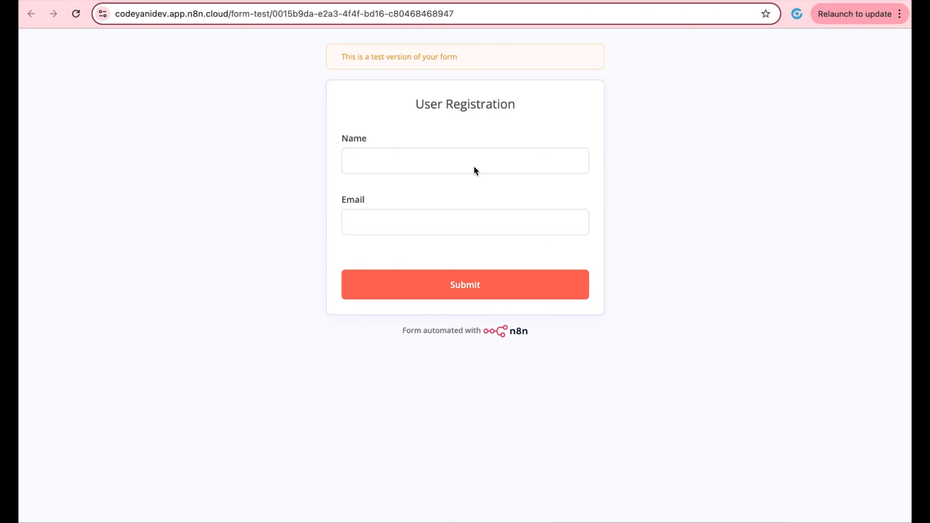
{"action": "left_click", "coordinate": [474, 167]}
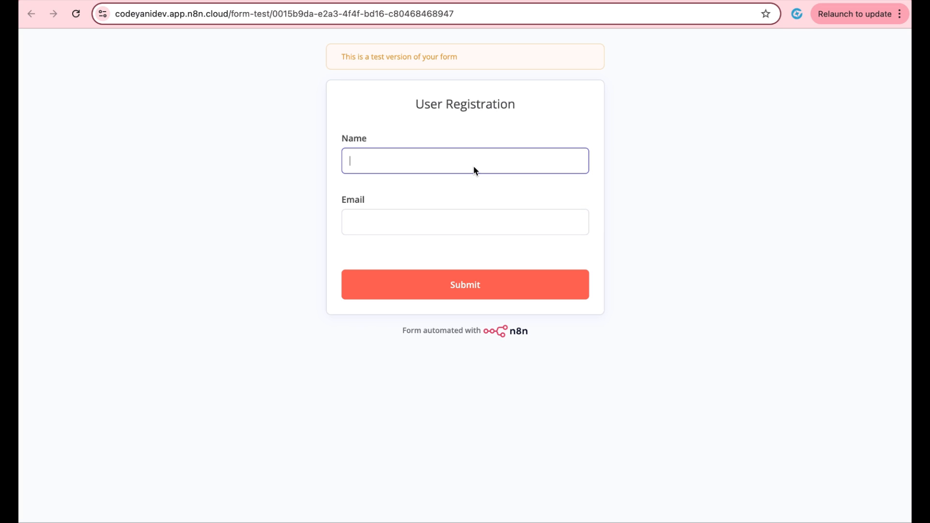
{"action": "type", "text": "Fracn"}
{"action": "left_click", "coordinate": [455, 212]}
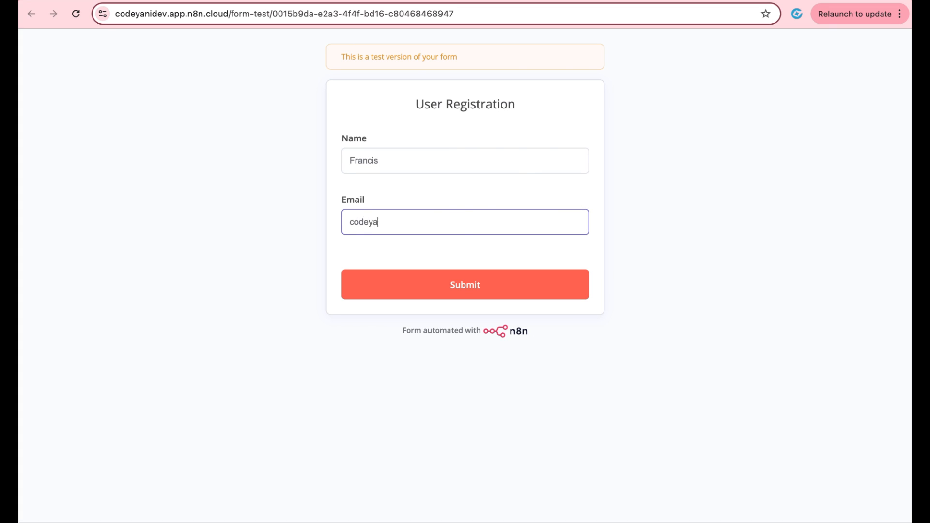
{"action": "left_click", "coordinate": [473, 289]}
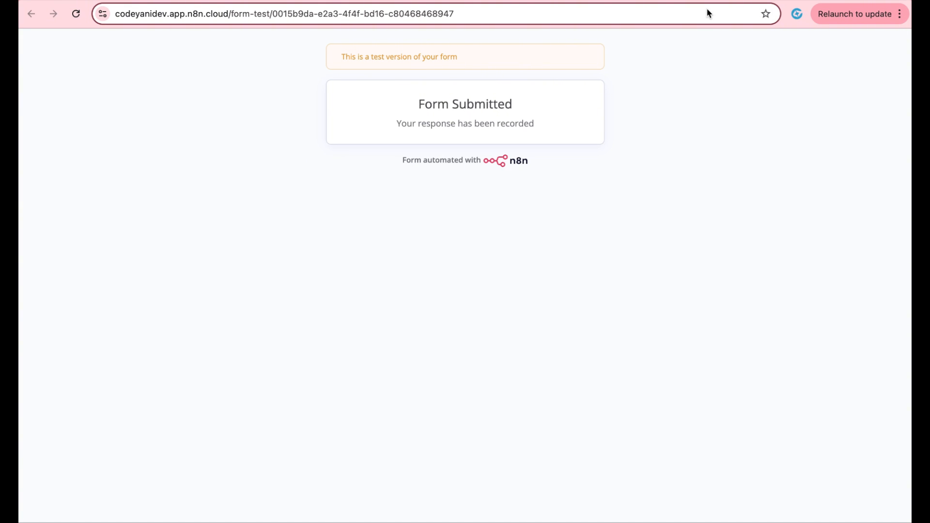
{"action": "left_click", "coordinate": [718, 1]}
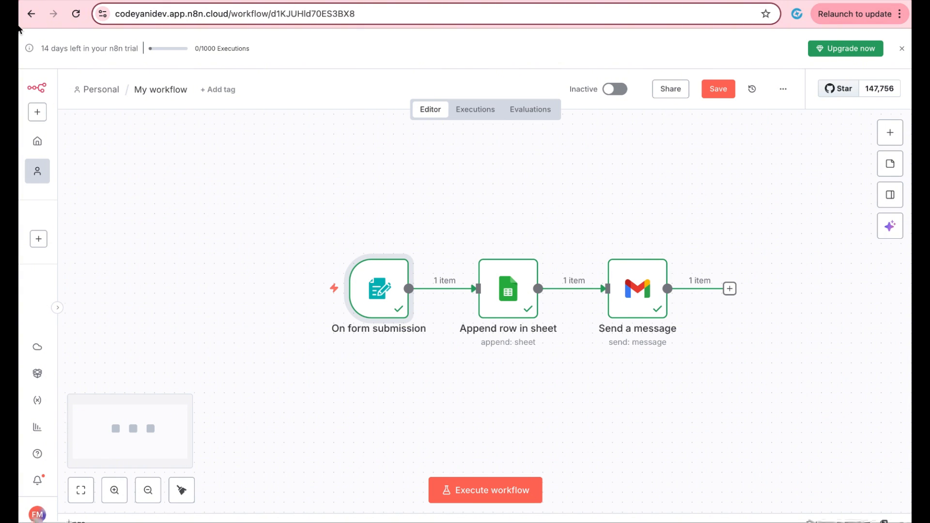
{"action": "left_click", "coordinate": [63, 7]}
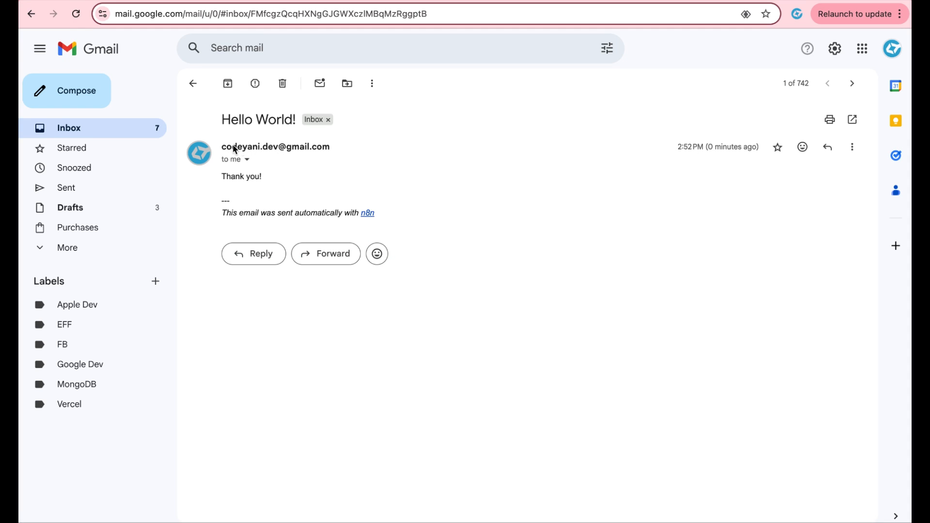
{"action": "left_click_drag", "start_coordinate": [226, 148], "coordinate": [297, 166]}
{"action": "left_click", "coordinate": [294, 166]}
{"action": "left_click_drag", "start_coordinate": [225, 180], "coordinate": [268, 179]}
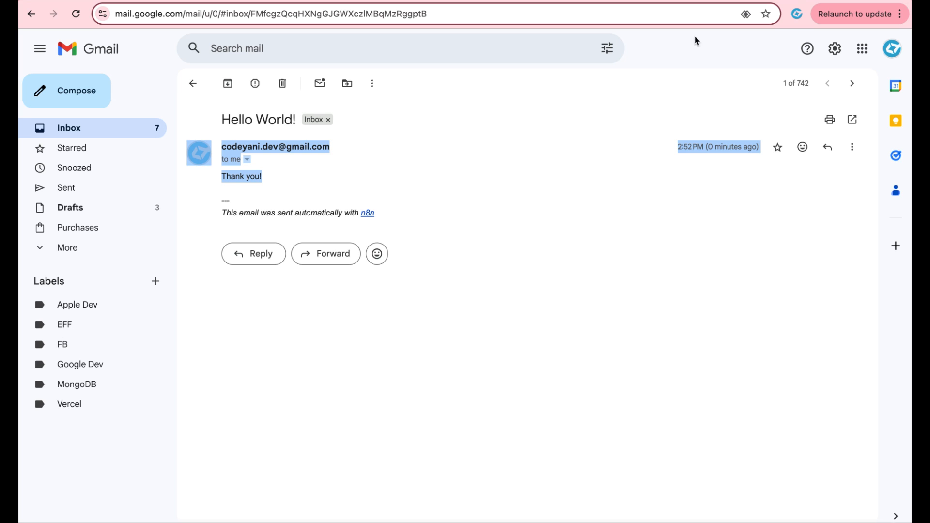
{"action": "key", "text": "ctrl+Tab"}
{"action": "left_click_drag", "start_coordinate": [97, 194], "coordinate": [229, 196]}
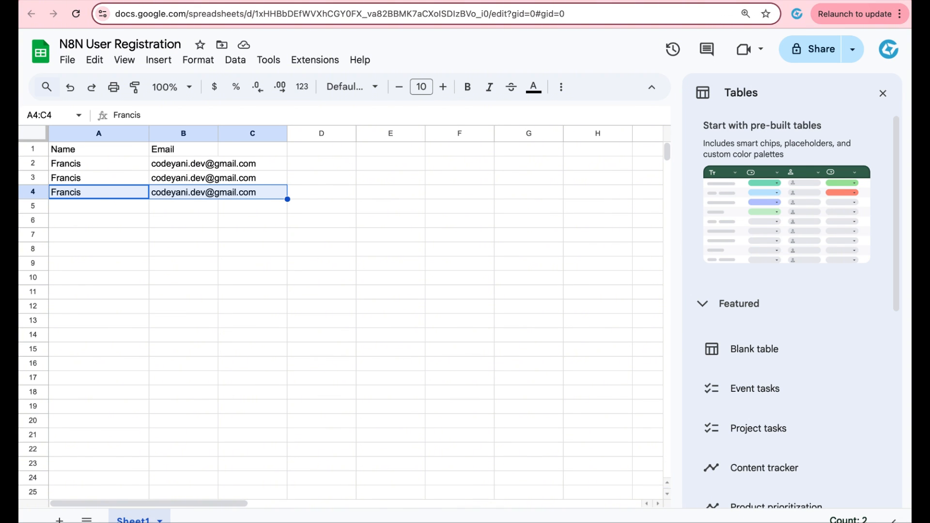
{"action": "key", "text": "ctrl+Tab"}
{"action": "key", "text": "ctrl+Tab"}
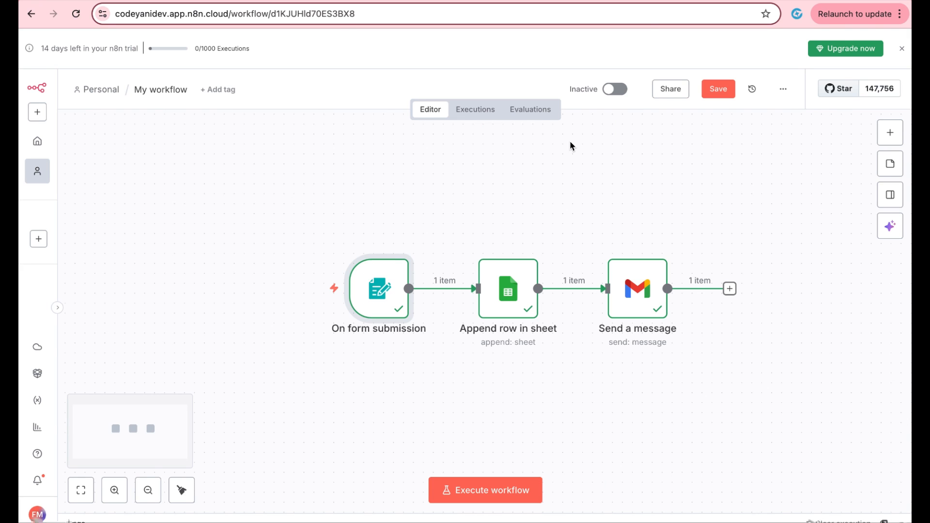